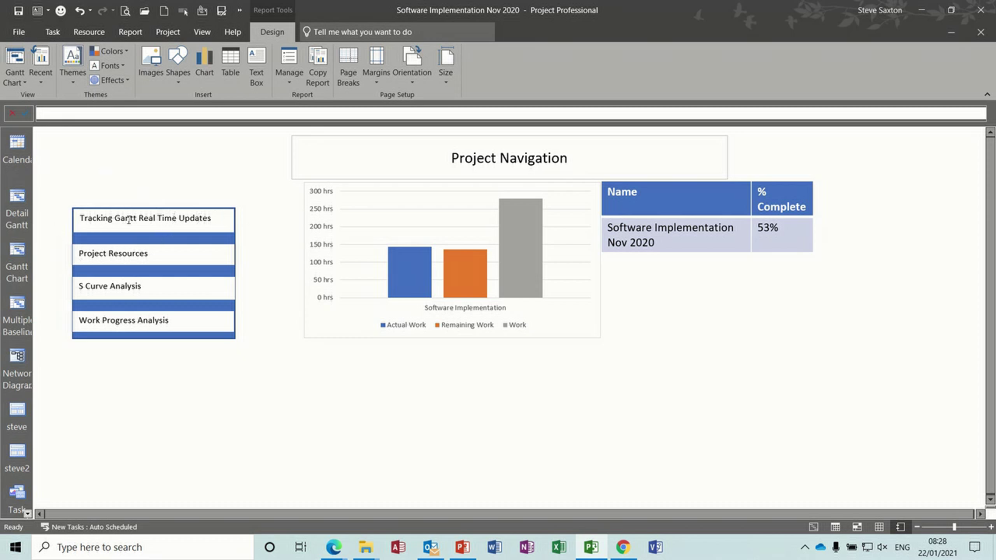
# Examine the Tracking Gantt, Project Resources, S Curve and Work Progress views through the Project Navigation report's links, returning to the report each time.
pyautogui.click(156, 219)
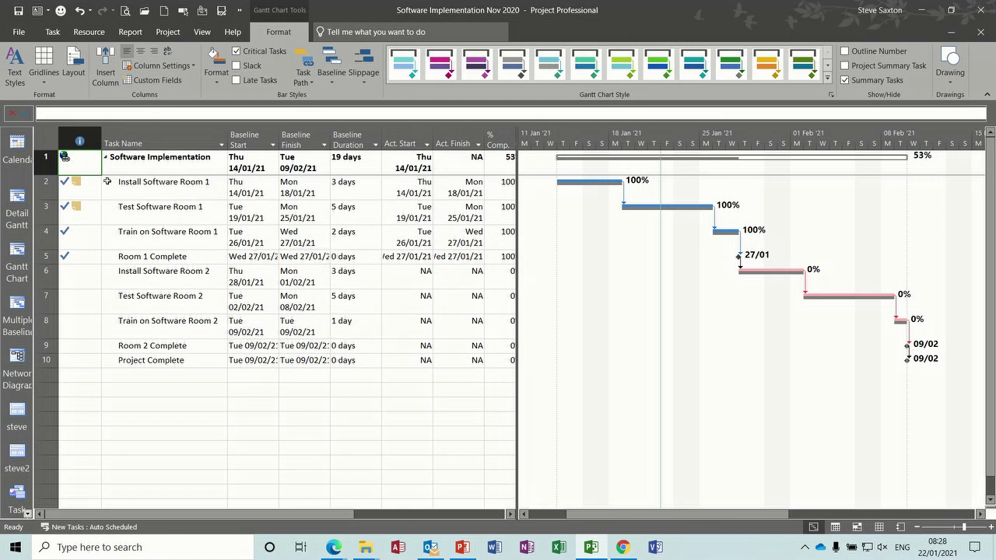
pyautogui.click(65, 158)
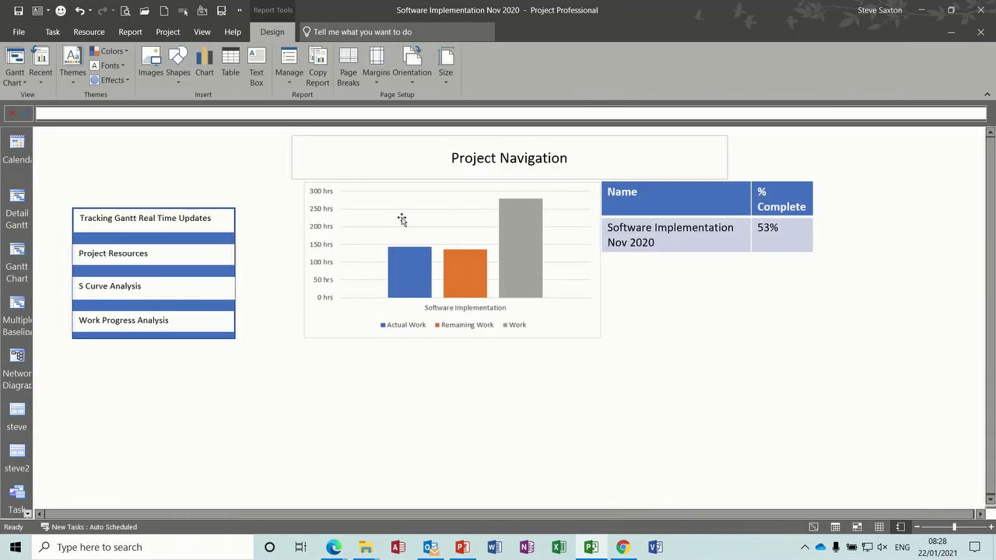
pyautogui.click(155, 255)
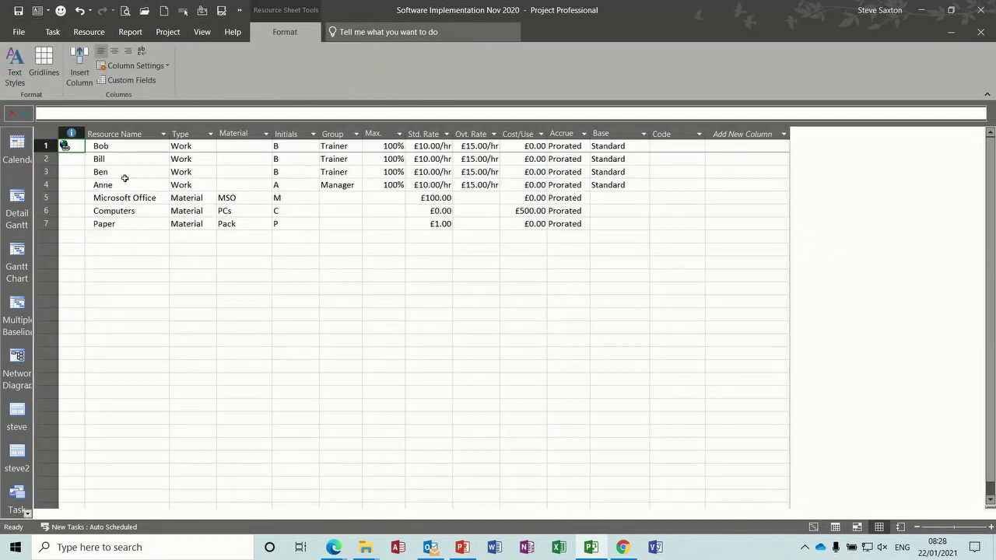
pyautogui.click(66, 147)
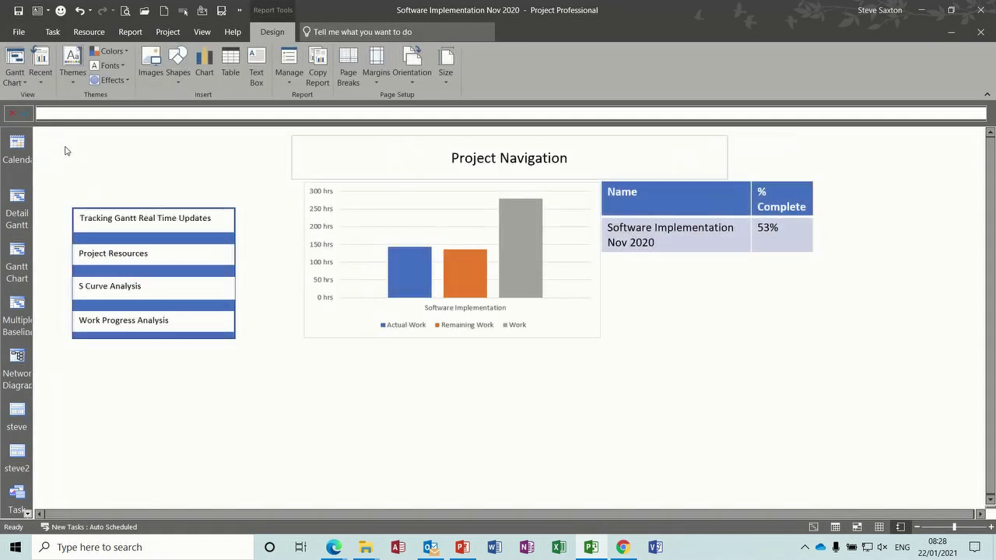
pyautogui.click(122, 289)
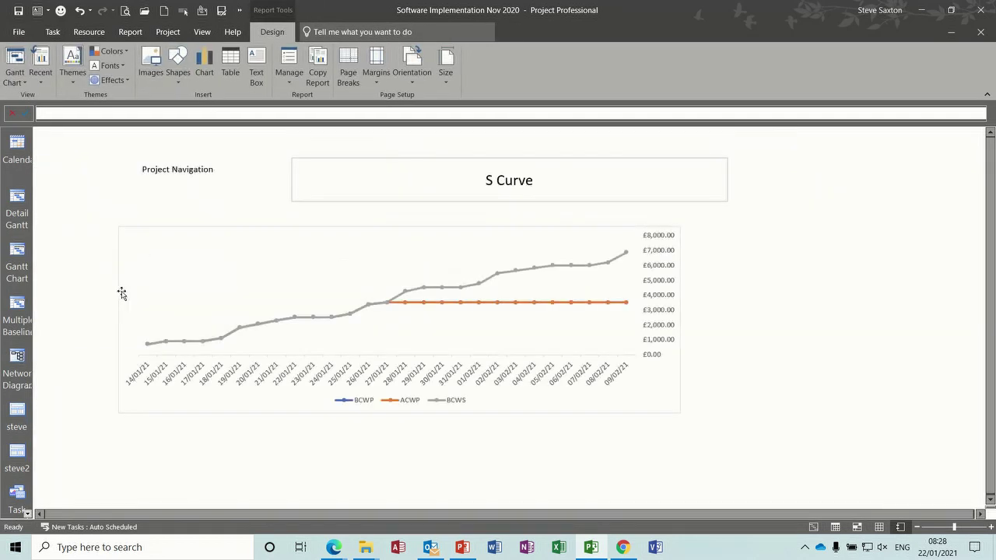
pyautogui.click(201, 172)
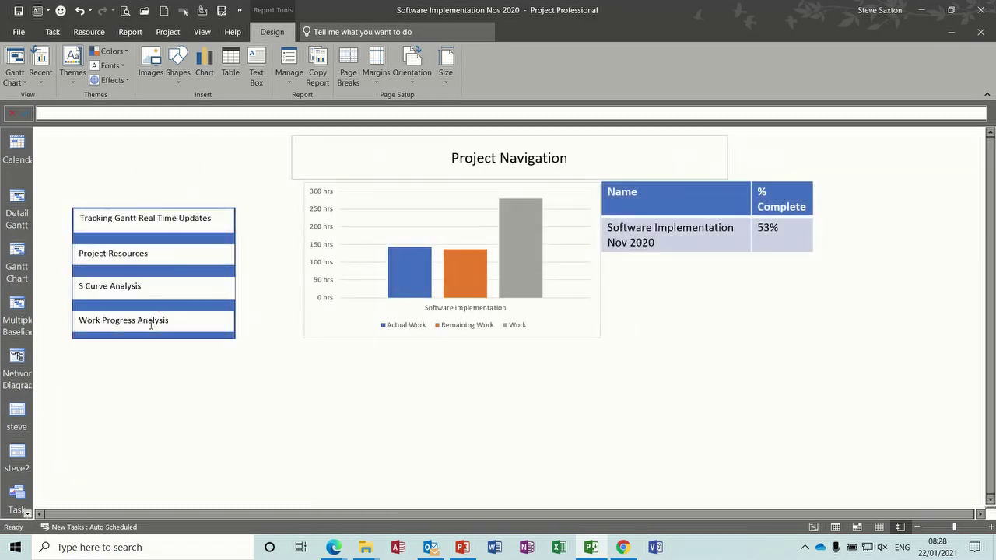
pyautogui.click(151, 325)
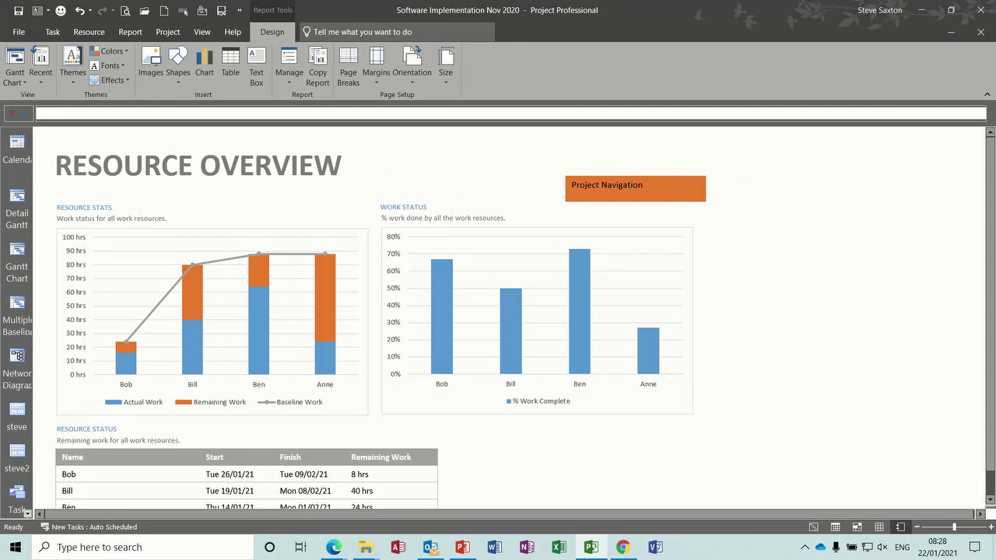
pyautogui.click(652, 186)
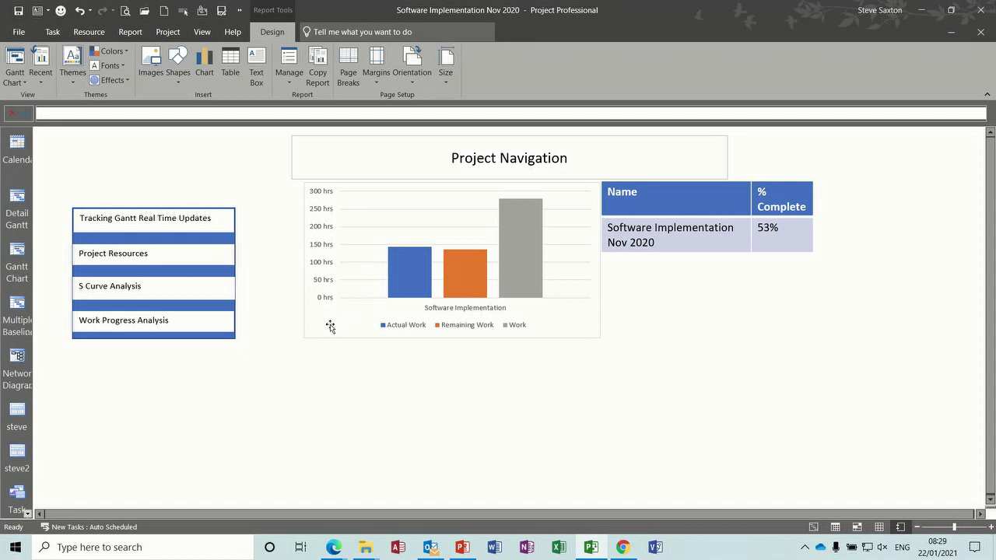
# Move the work chart so its edge lines up with the Project Navigation title box.
pyautogui.moveTo(330, 324); pyautogui.dragTo(316, 327)
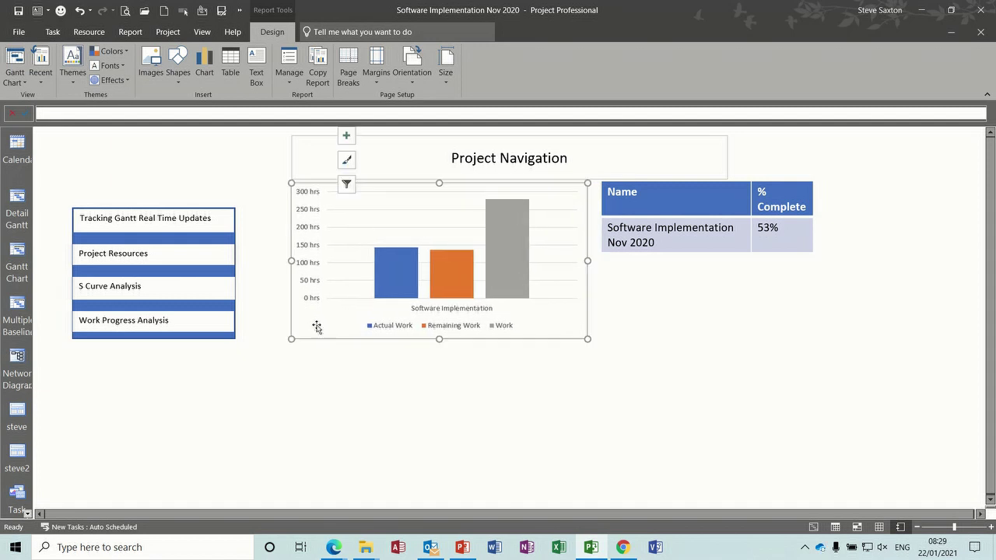
pyautogui.click(303, 389)
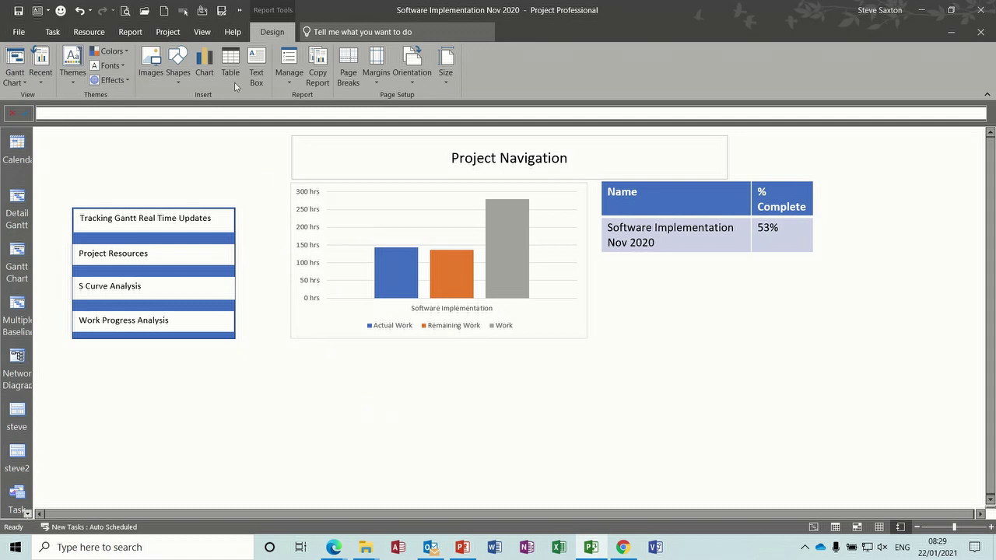
# Create a new blank report named "Project Design".
pyautogui.click(133, 34)
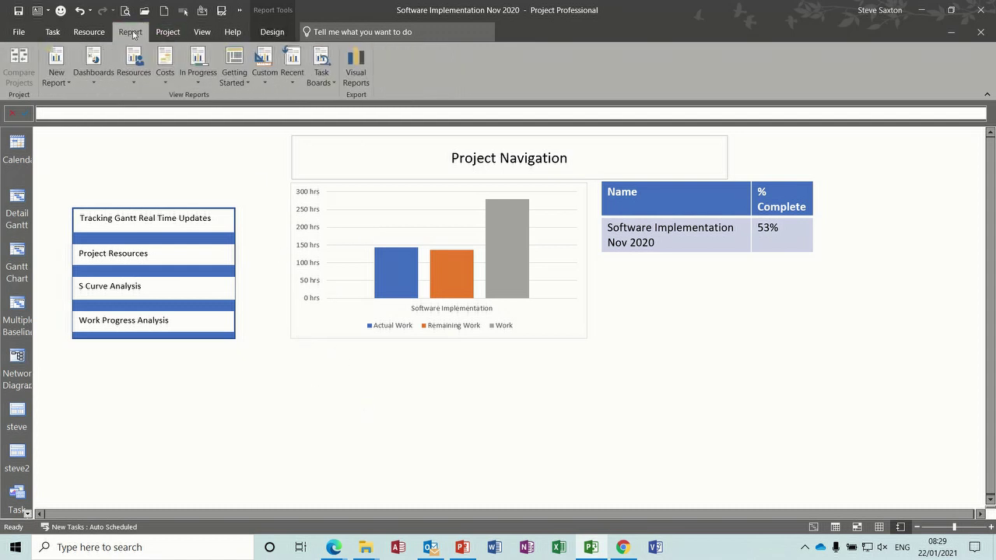
pyautogui.click(56, 60)
pyautogui.click(79, 129)
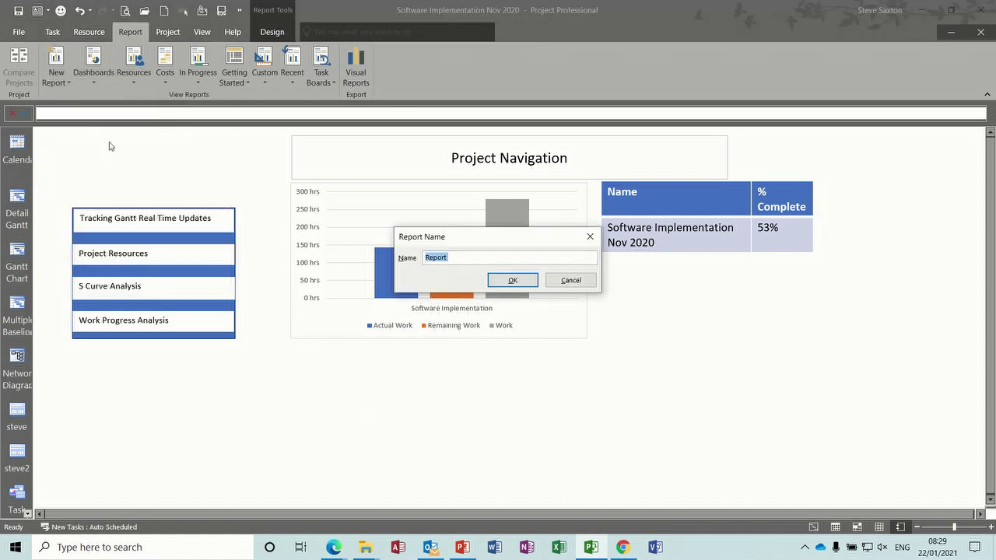
pyautogui.write('Project Design')
pyautogui.click(511, 280)
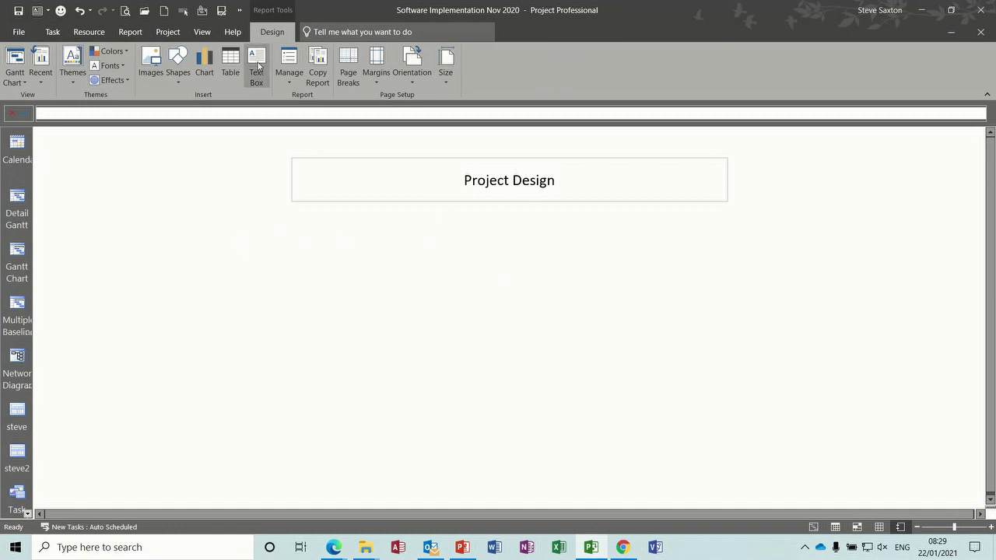
# Add a text box reading "Project Resources" below and to the left of the report title.
pyautogui.click(257, 67)
pyautogui.moveTo(86, 222); pyautogui.dragTo(221, 251)
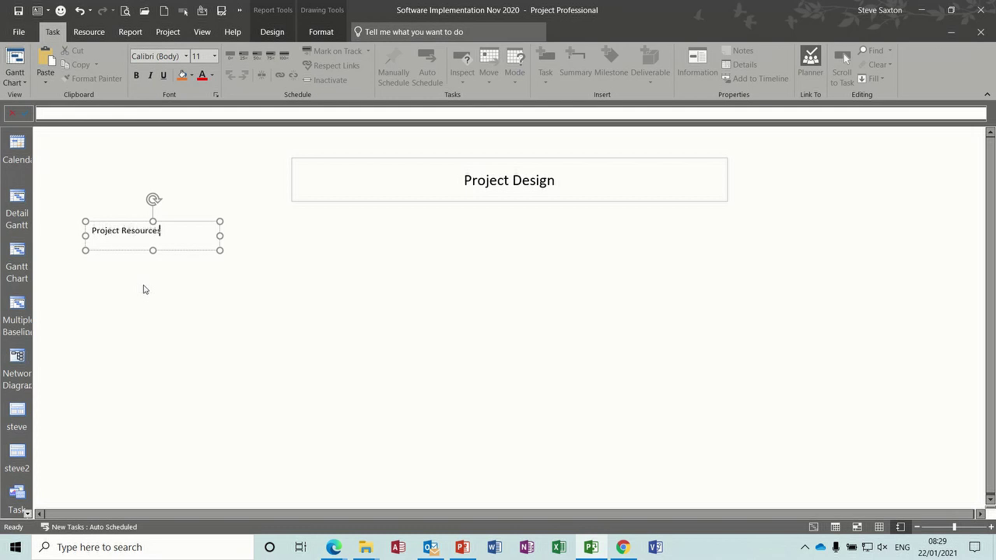
pyautogui.click(183, 274)
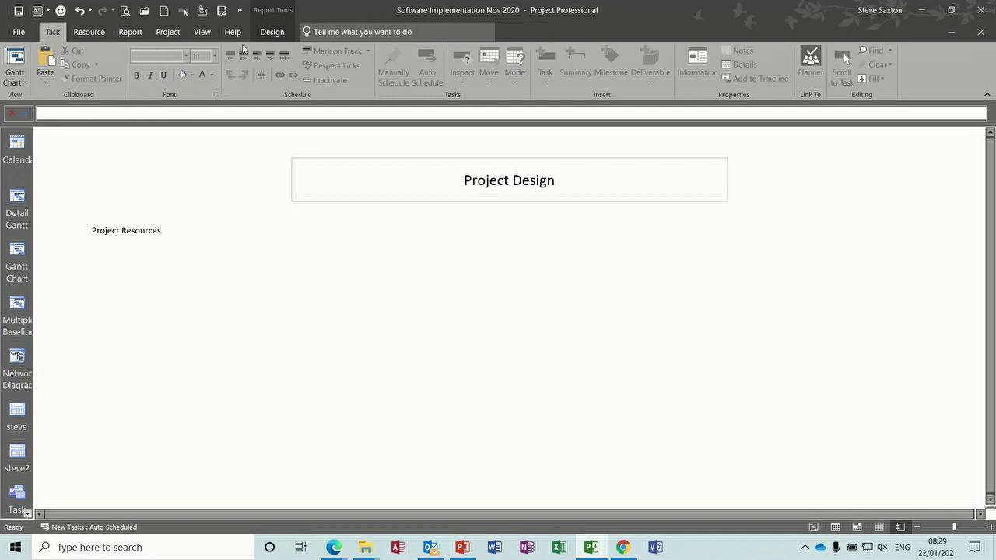
# Add a second text box reading "Project Tracking" directly below the Project Resources label.
pyautogui.click(271, 32)
pyautogui.click(257, 72)
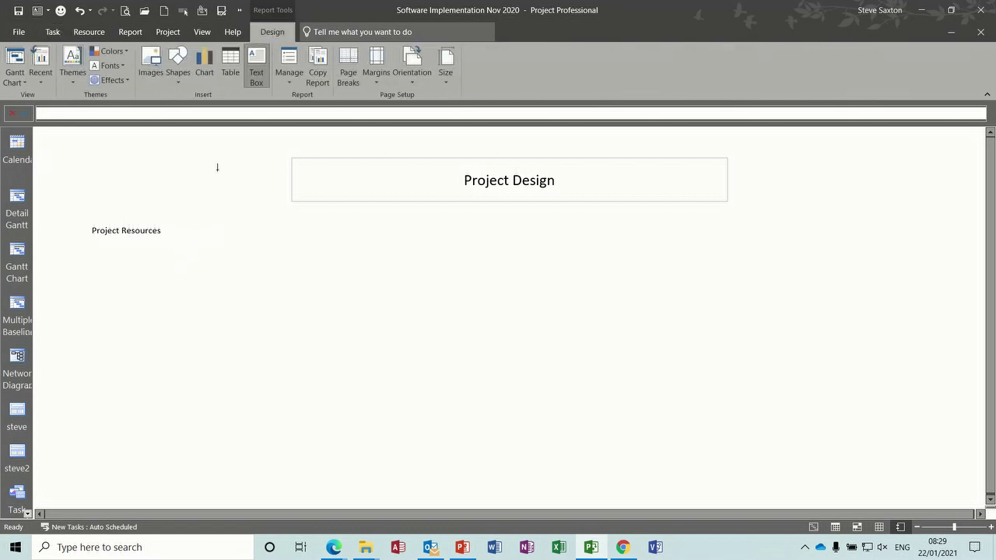
pyautogui.moveTo(88, 249)
pyautogui.mouseDown()
pyautogui.moveTo(148, 256)
pyautogui.moveTo(171, 279)
pyautogui.mouseUp()
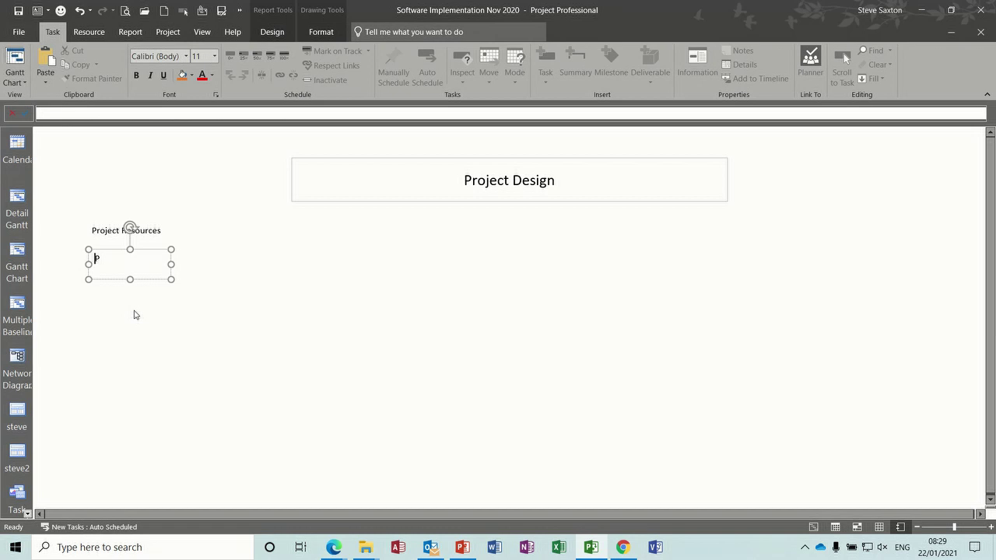
pyautogui.write('Project Tracking')
pyautogui.click(134, 314)
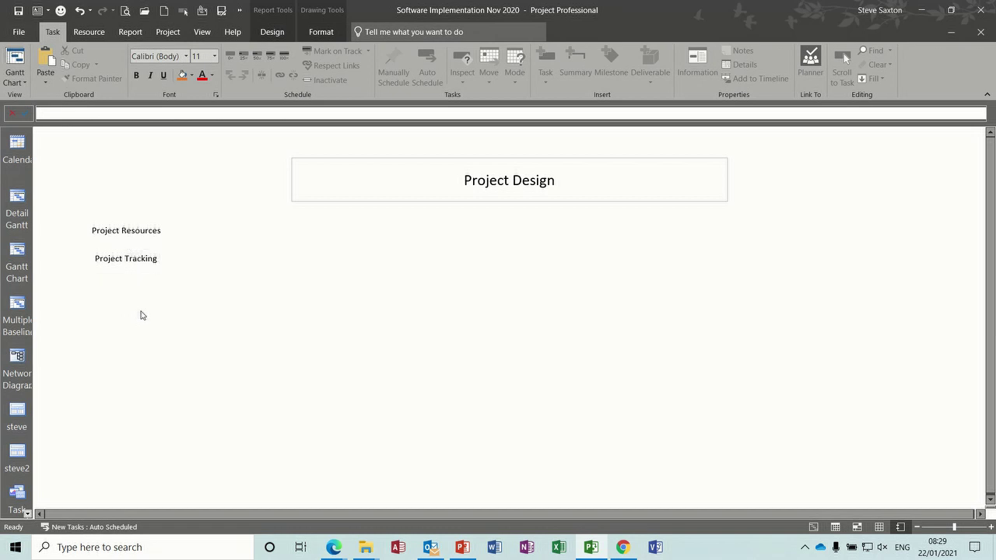
# Add a text box reading "Project Reporting" below Project Tracking and widen it so the label fits on one line.
pyautogui.click(274, 33)
pyautogui.click(258, 64)
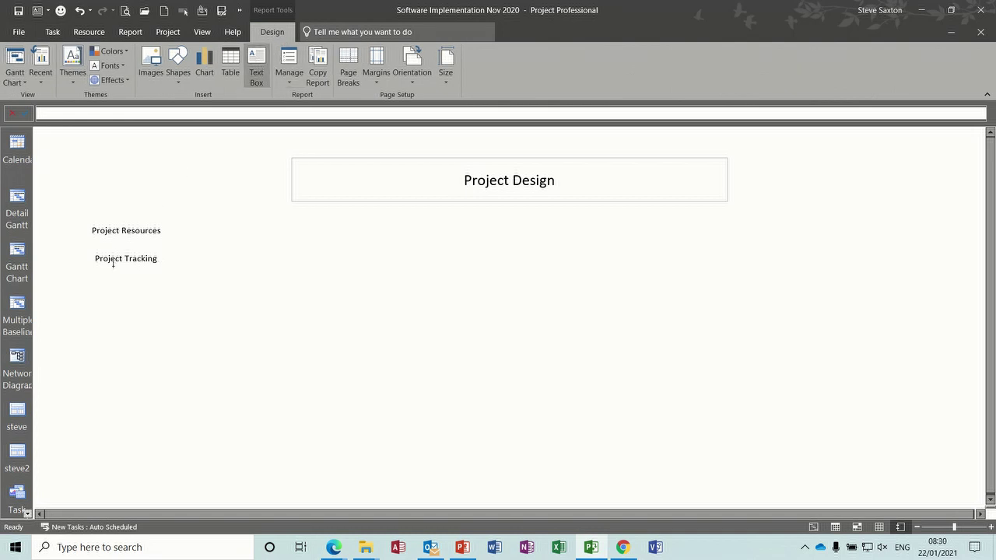
pyautogui.moveTo(94, 278); pyautogui.dragTo(173, 309)
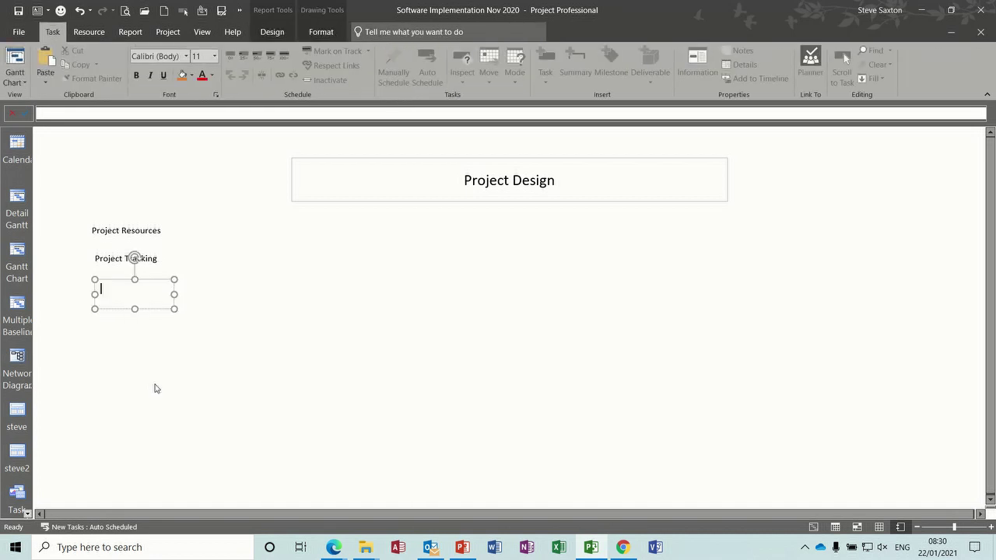
pyautogui.write('Project Reporting')
pyautogui.click(174, 334)
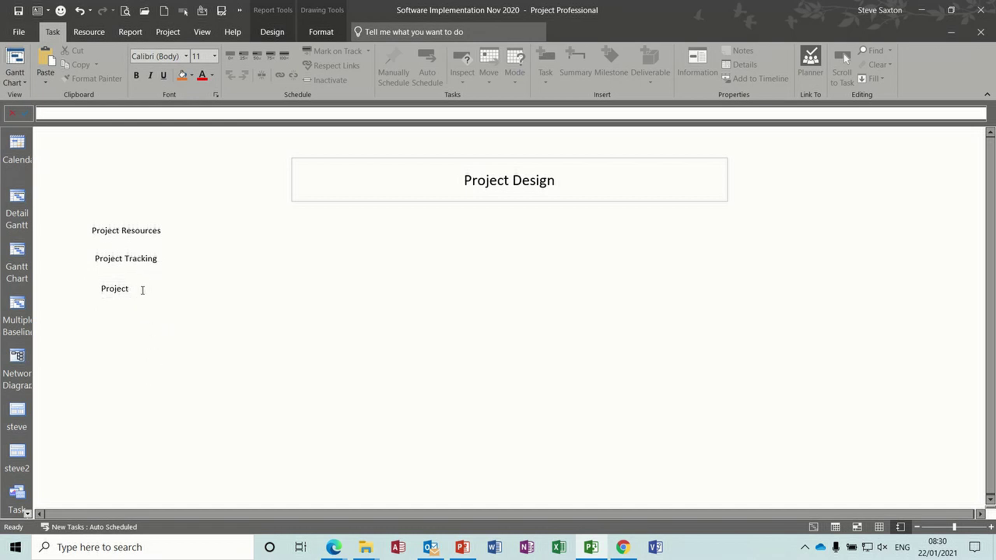
pyautogui.click(129, 289)
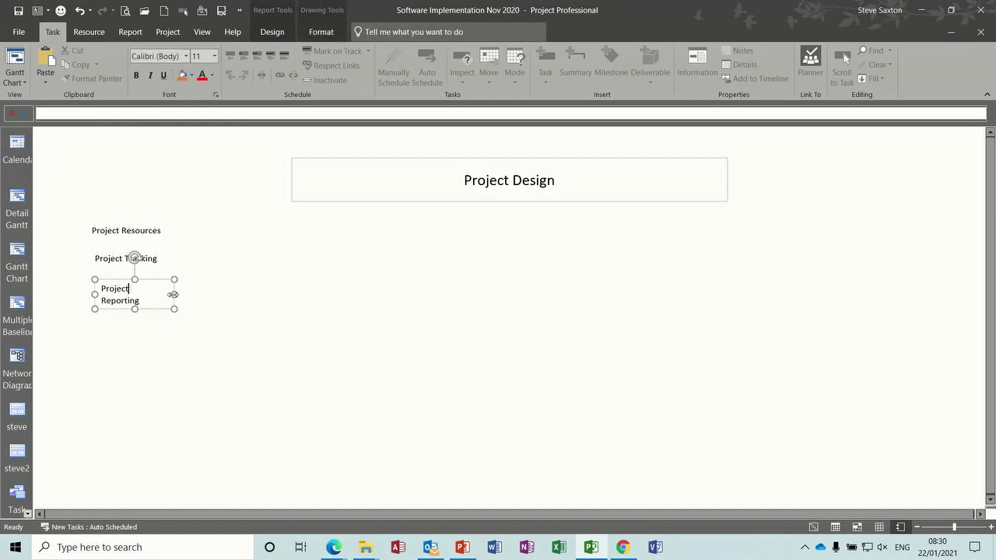
pyautogui.moveTo(172, 295); pyautogui.dragTo(211, 294)
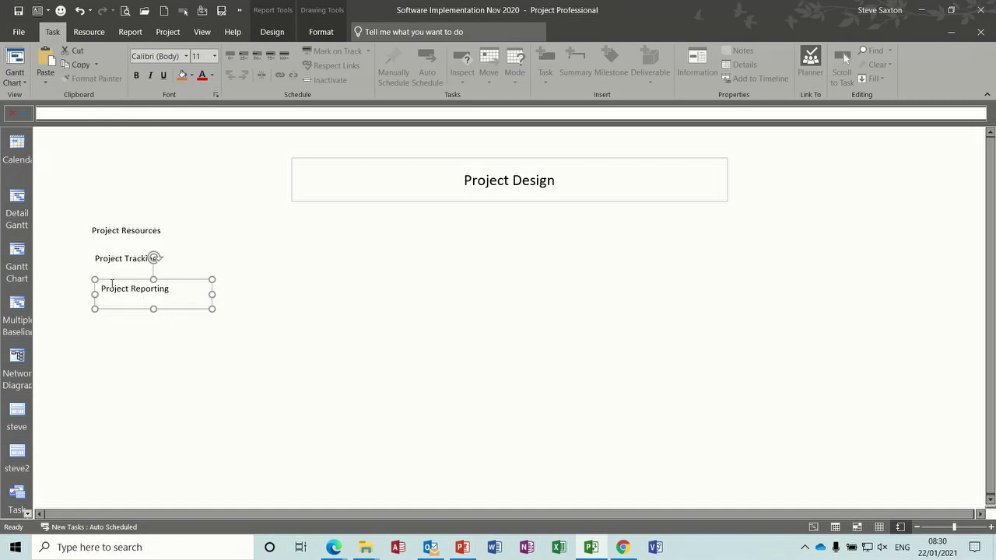
# Reposition the Project Reporting and Project Resources text boxes to line up with the Project Tracking label.
pyautogui.moveTo(111, 280); pyautogui.dragTo(104, 278)
pyautogui.click(112, 237)
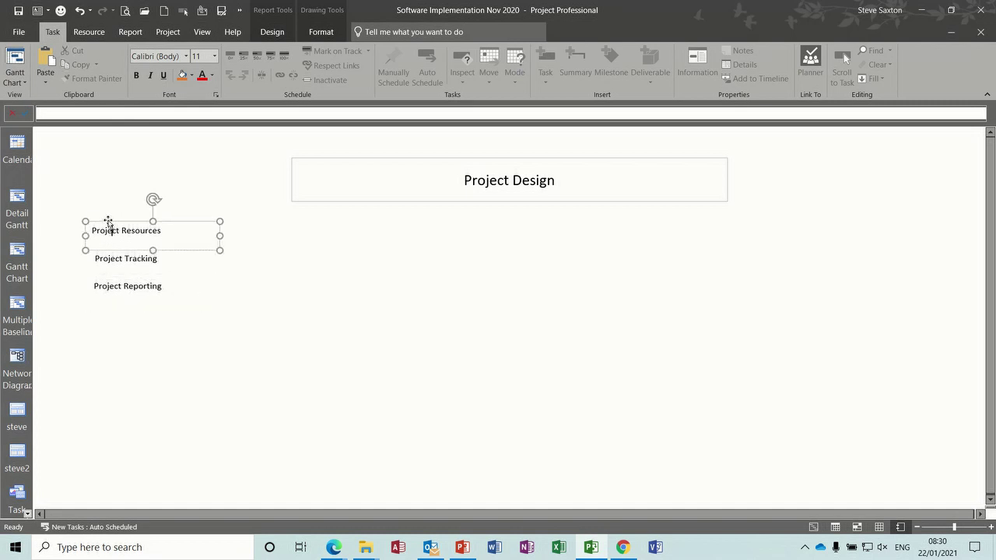
pyautogui.moveTo(107, 221); pyautogui.dragTo(112, 224)
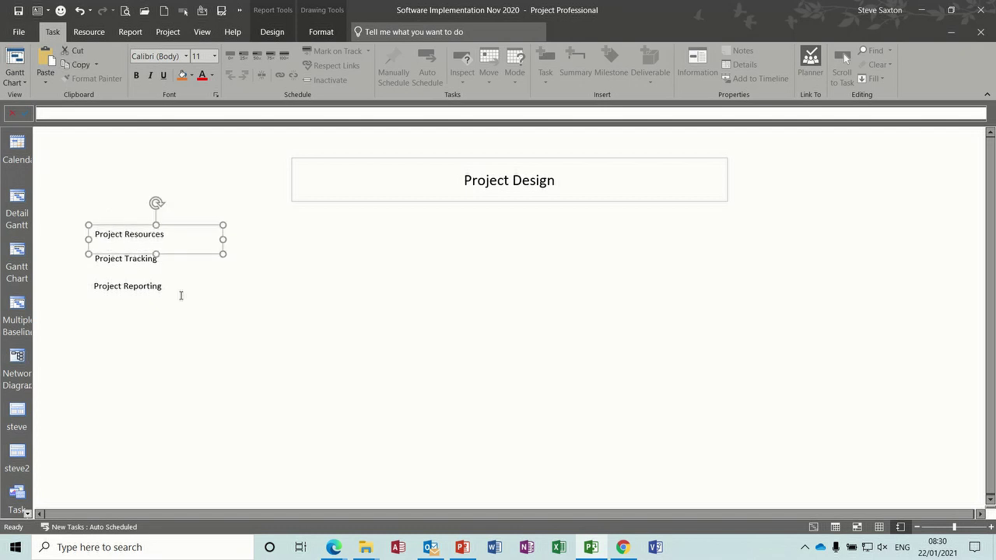
pyautogui.click(216, 310)
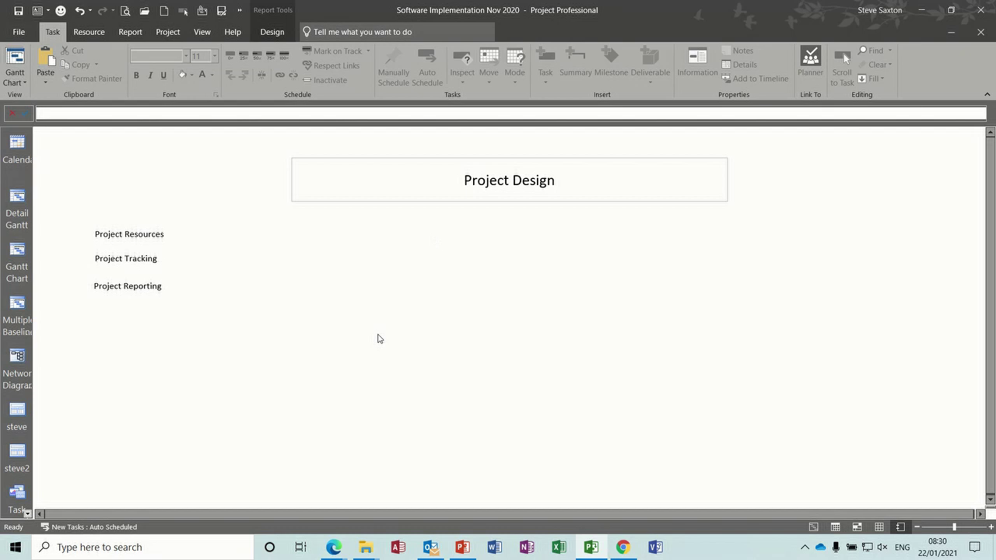
# Insert a Clustered Column chart and place it directly under the Project Design title, aligned with the title box's left edge.
pyautogui.click(273, 32)
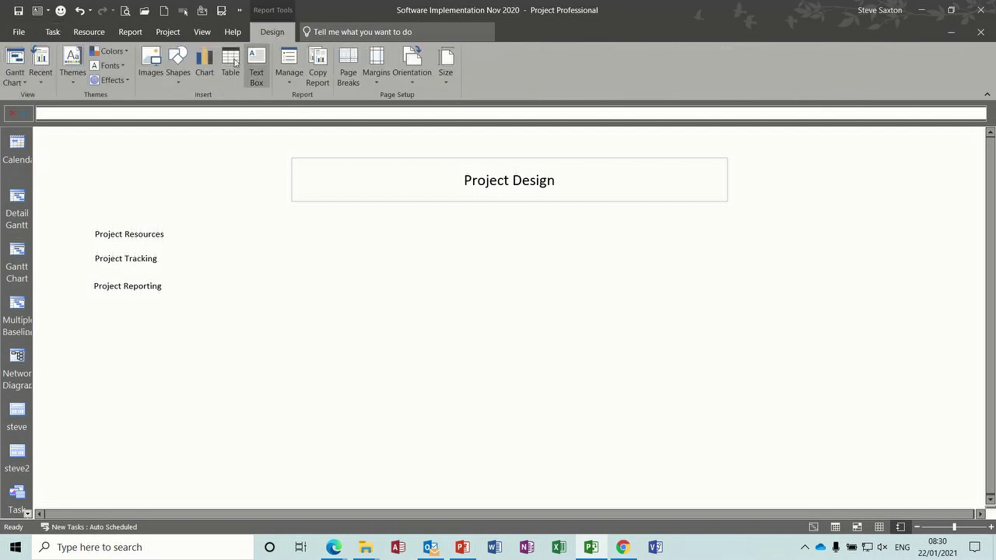
pyautogui.click(204, 62)
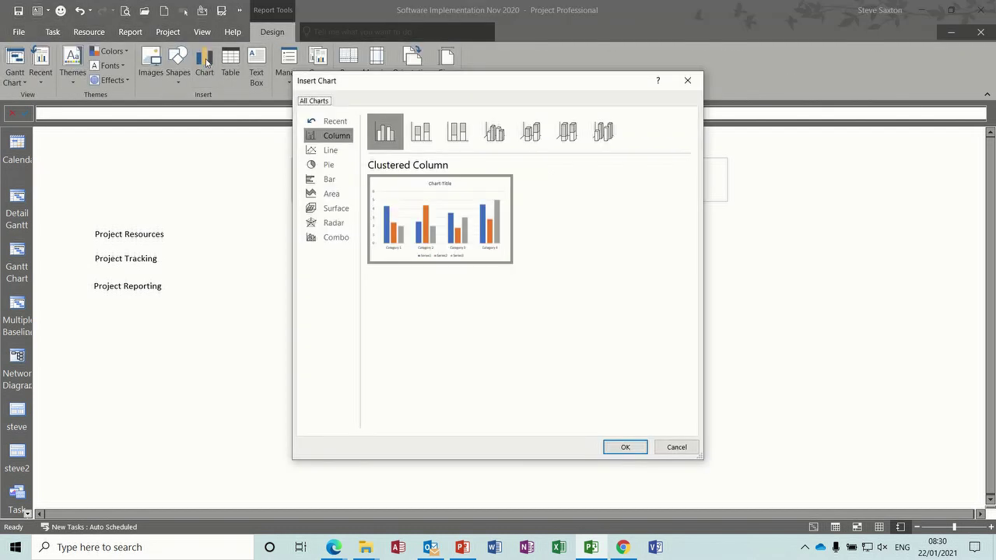
pyautogui.doubleClick(446, 238)
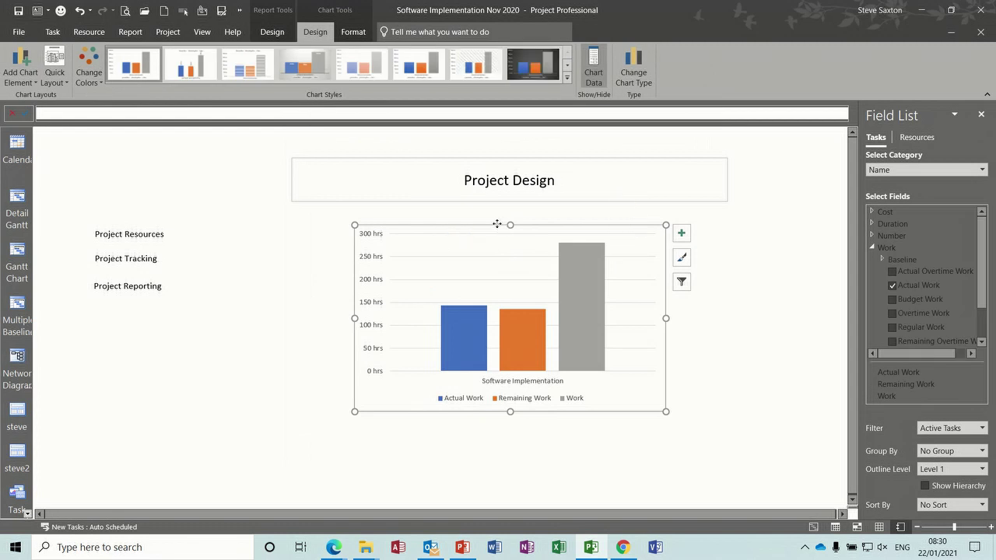
pyautogui.moveTo(497, 224); pyautogui.dragTo(435, 206)
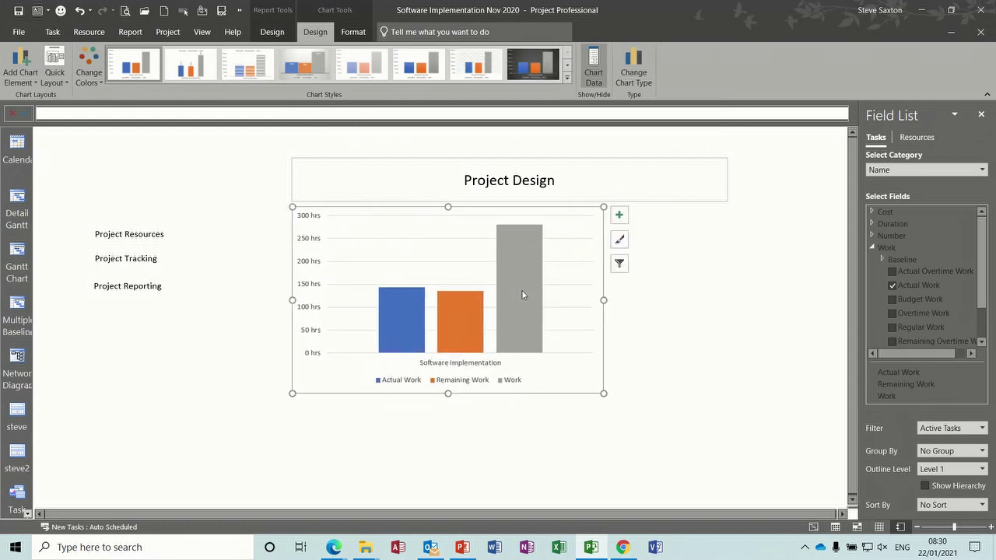
pyautogui.click(677, 257)
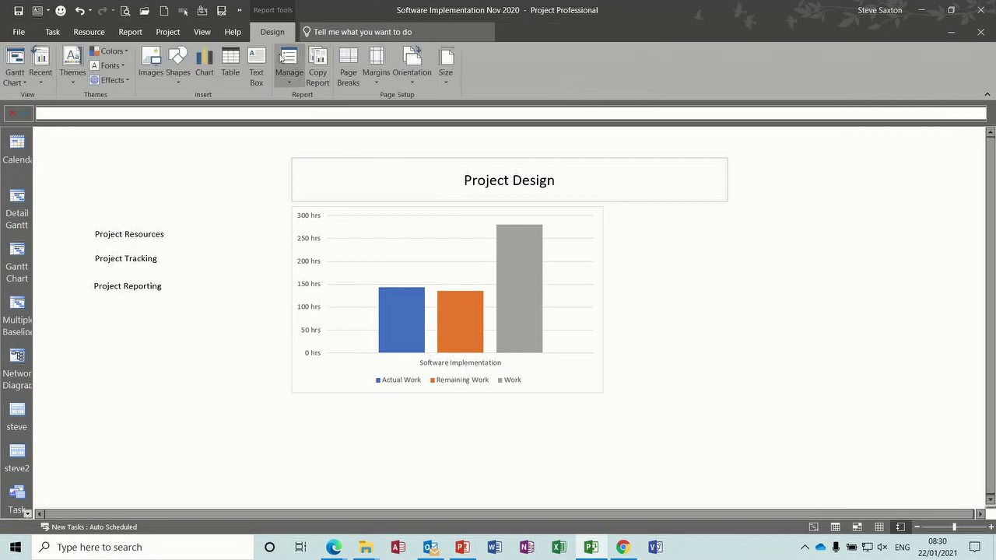
# Insert a table into the report and move it just below the work chart.
pyautogui.click(230, 66)
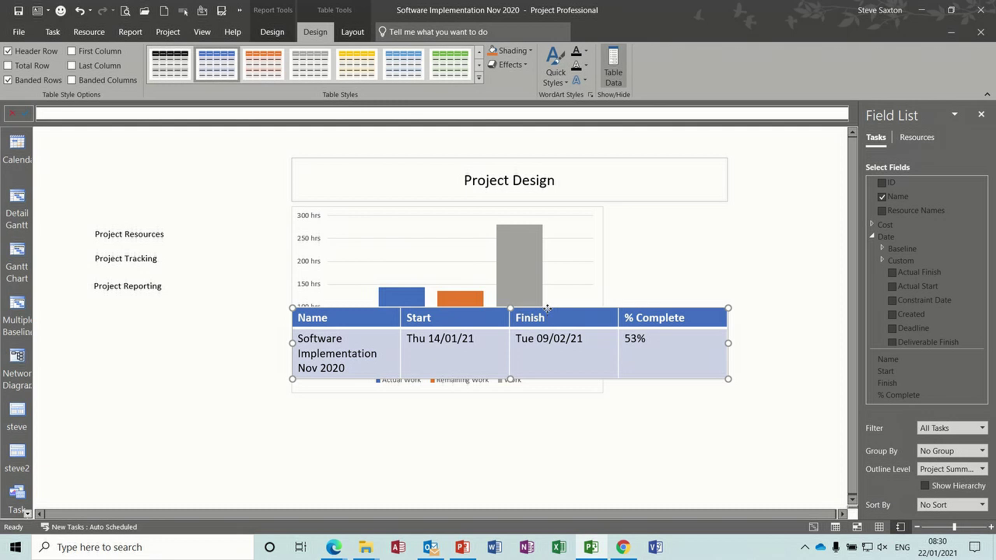
pyautogui.moveTo(548, 309); pyautogui.dragTo(548, 398)
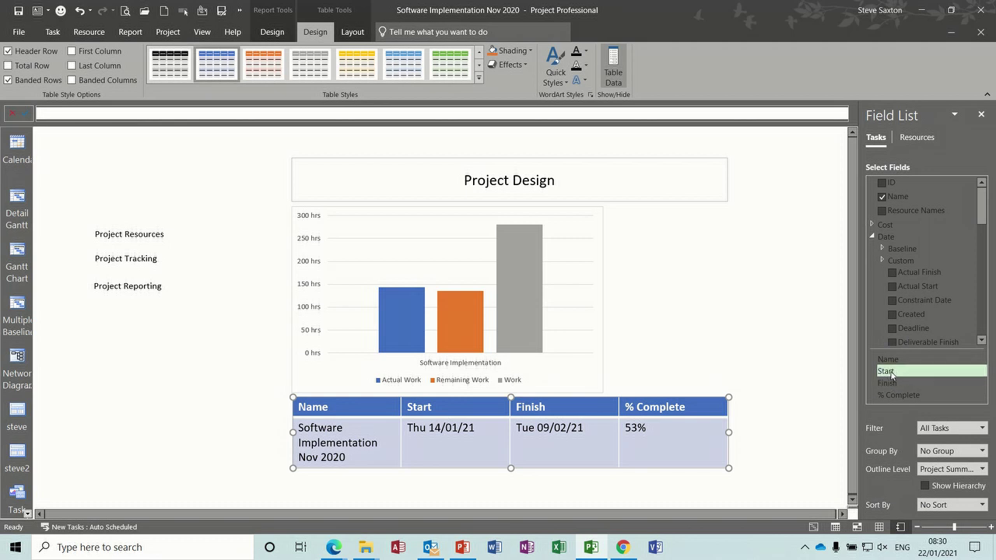
# Remove the Start and Finish fields from the table and narrow it to slightly less than the chart's width.
pyautogui.click(893, 373)
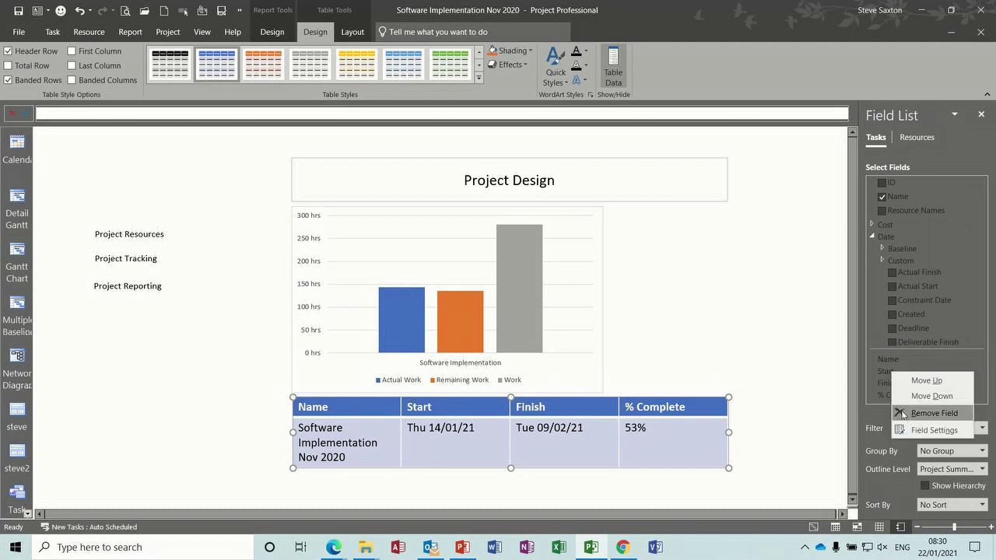
pyautogui.click(902, 413)
pyautogui.click(896, 386)
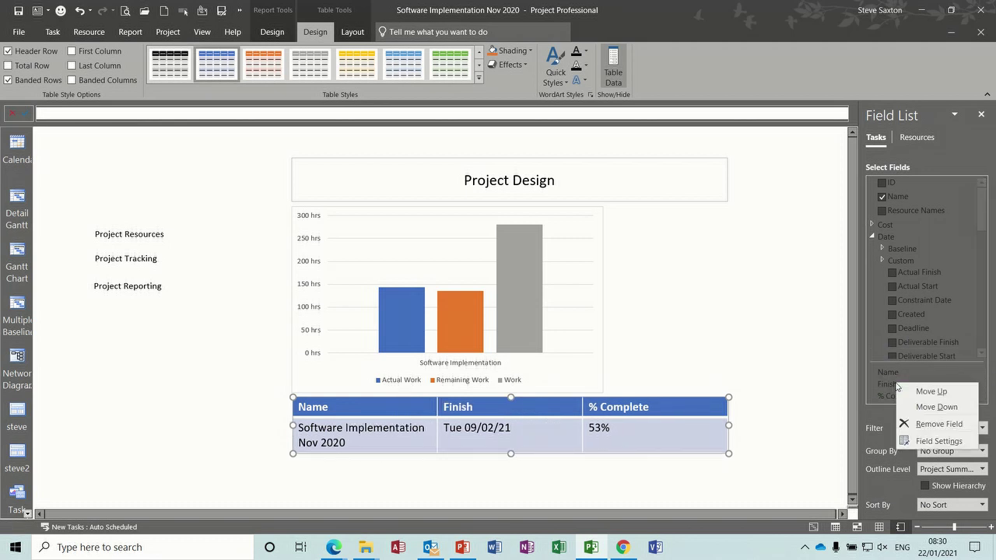
pyautogui.click(906, 425)
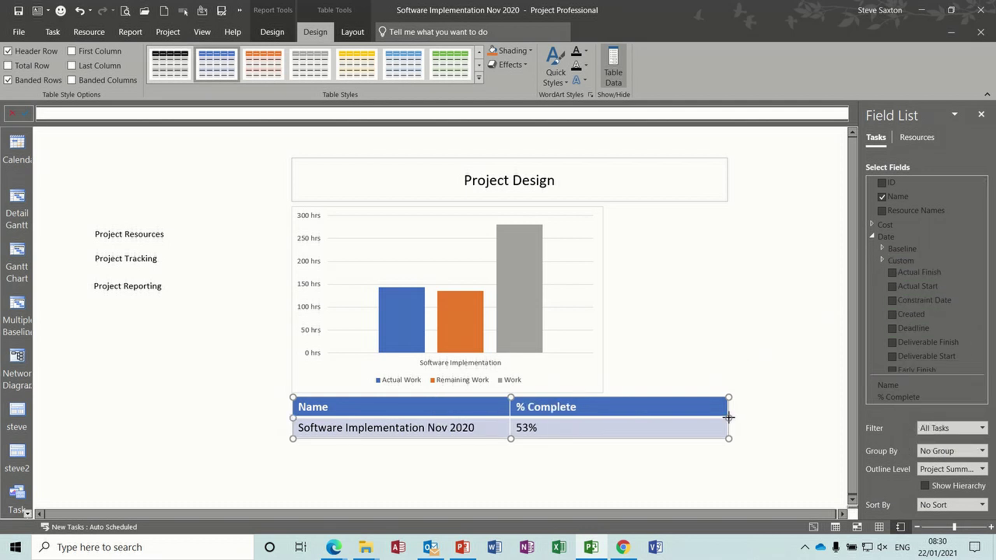
pyautogui.moveTo(729, 417); pyautogui.dragTo(604, 422)
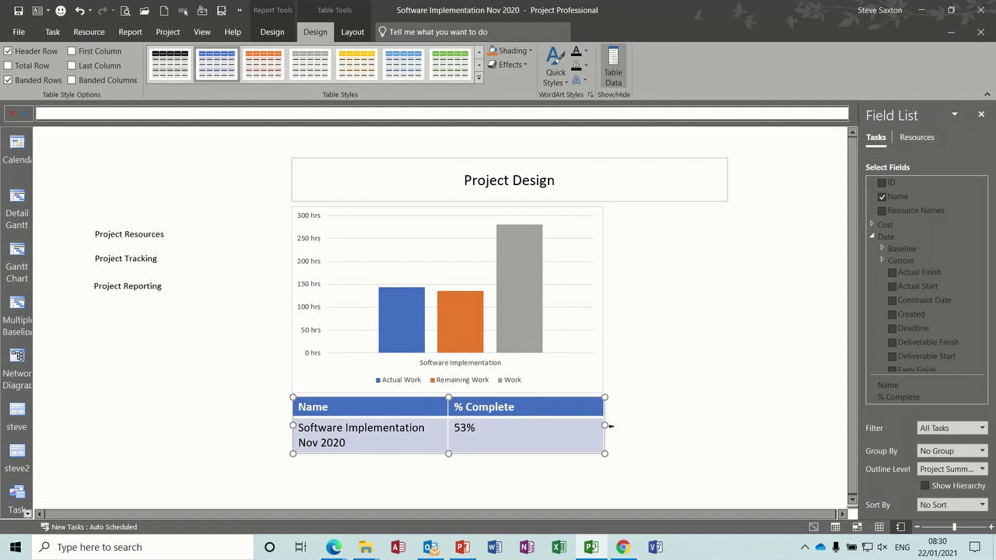
pyautogui.moveTo(606, 425); pyautogui.dragTo(556, 429)
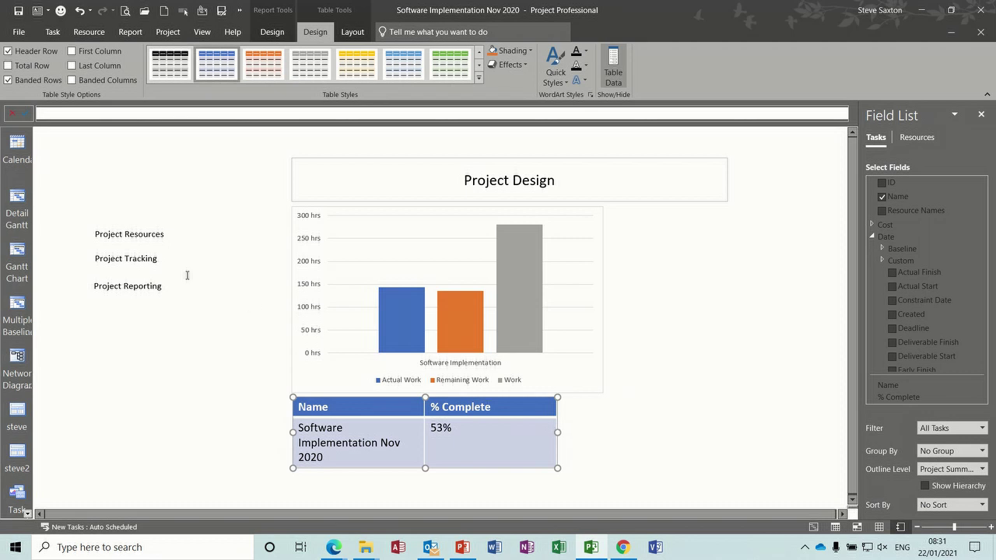
# Link the Project Resources text to the Resource Sheet view in this project.
pyautogui.moveTo(166, 235); pyautogui.dragTo(109, 237)
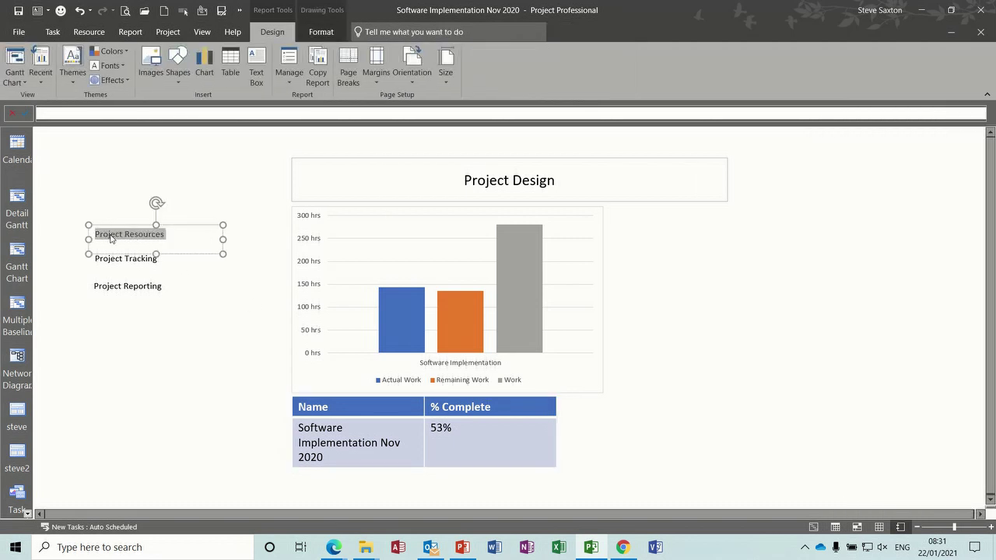
pyautogui.rightClick(113, 238)
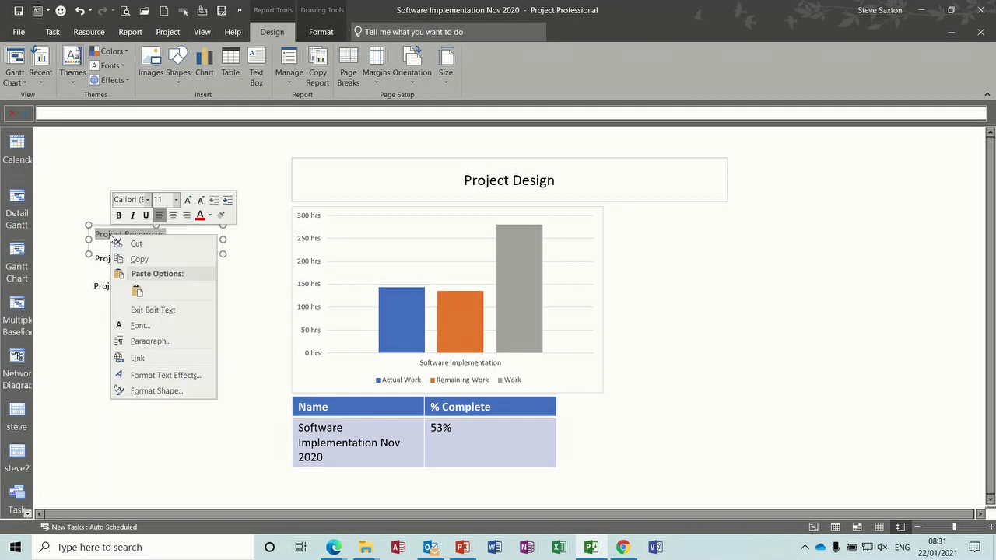
pyautogui.click(138, 359)
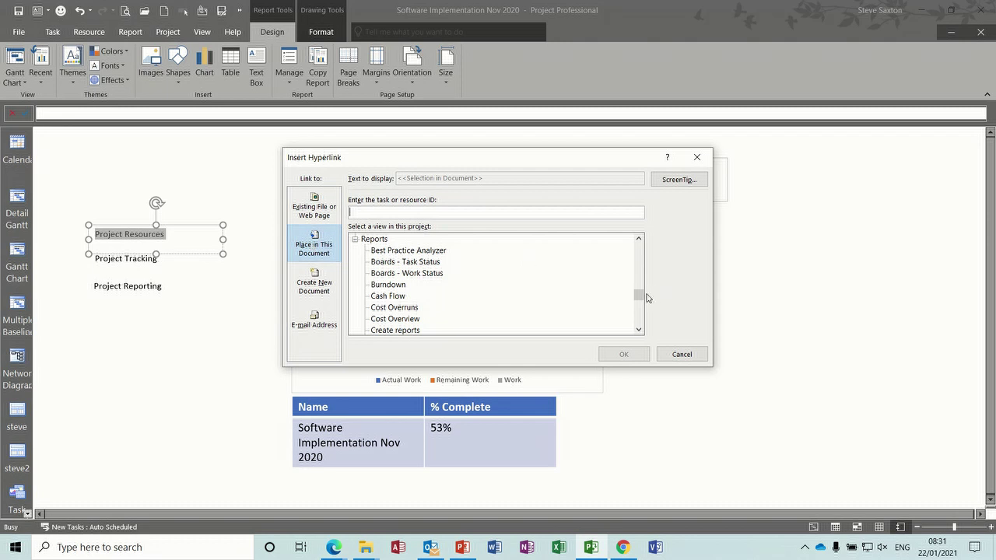
pyautogui.moveTo(639, 295); pyautogui.dragTo(638, 269)
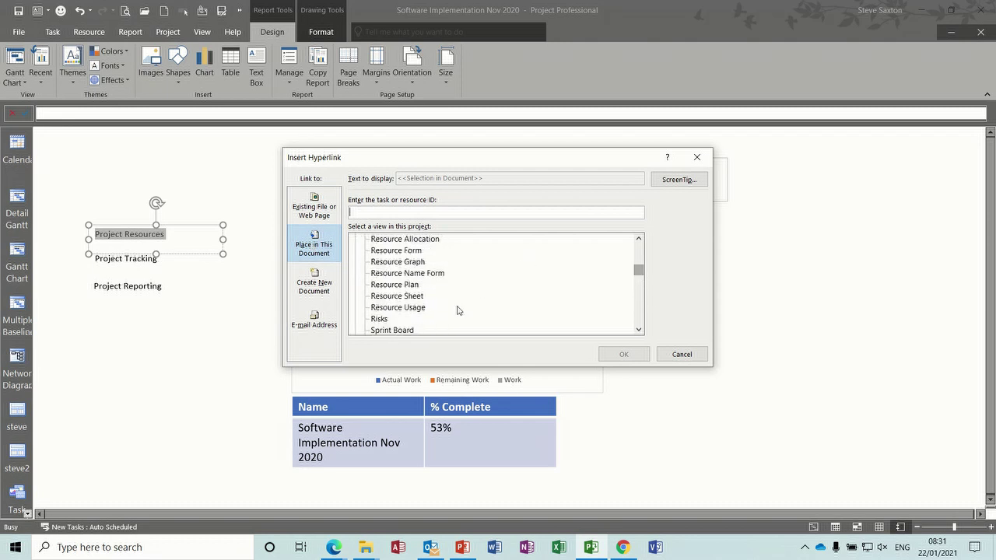
pyautogui.click(419, 297)
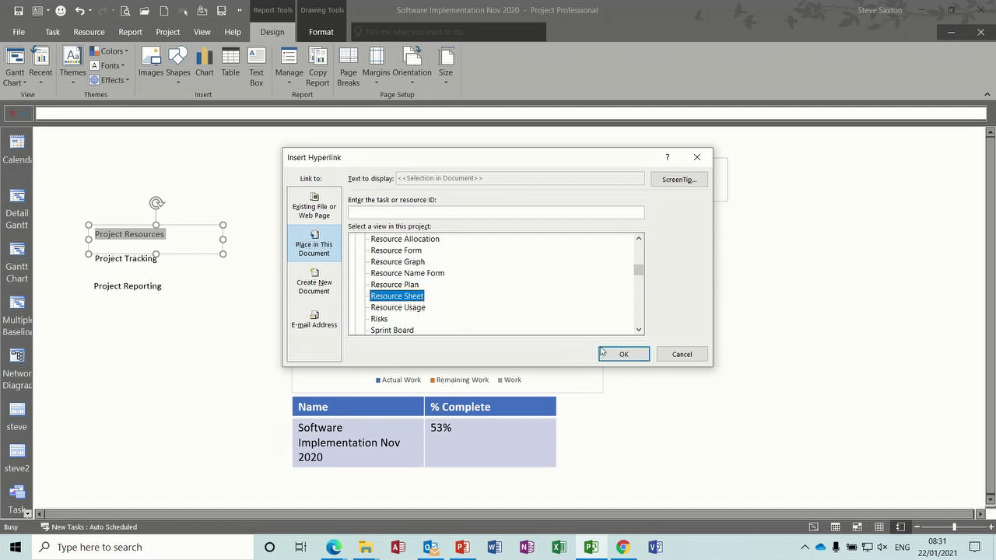
pyautogui.click(617, 355)
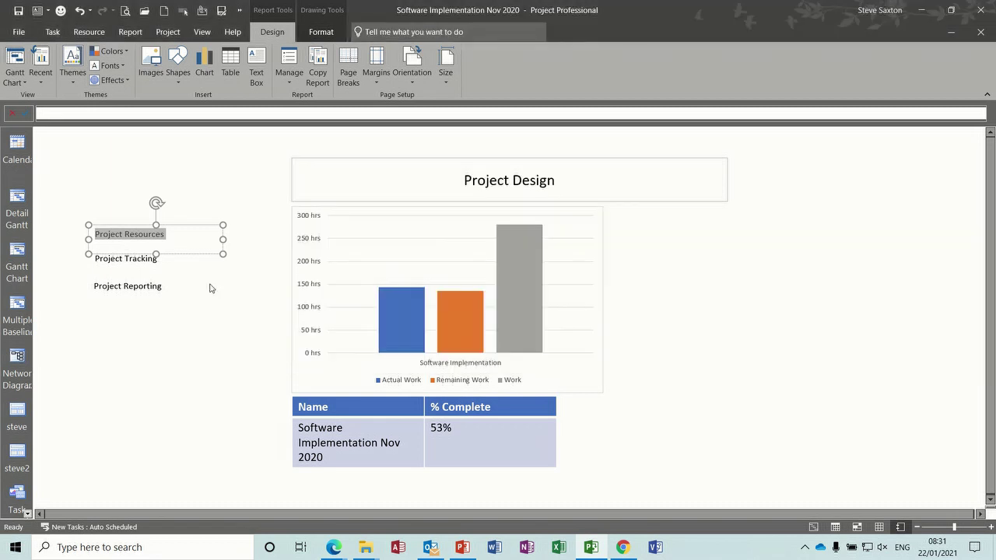
# Link the Project Tracking text to the Tracking Gantt view in this project.
pyautogui.click(166, 260)
pyautogui.moveTo(160, 260); pyautogui.dragTo(114, 259)
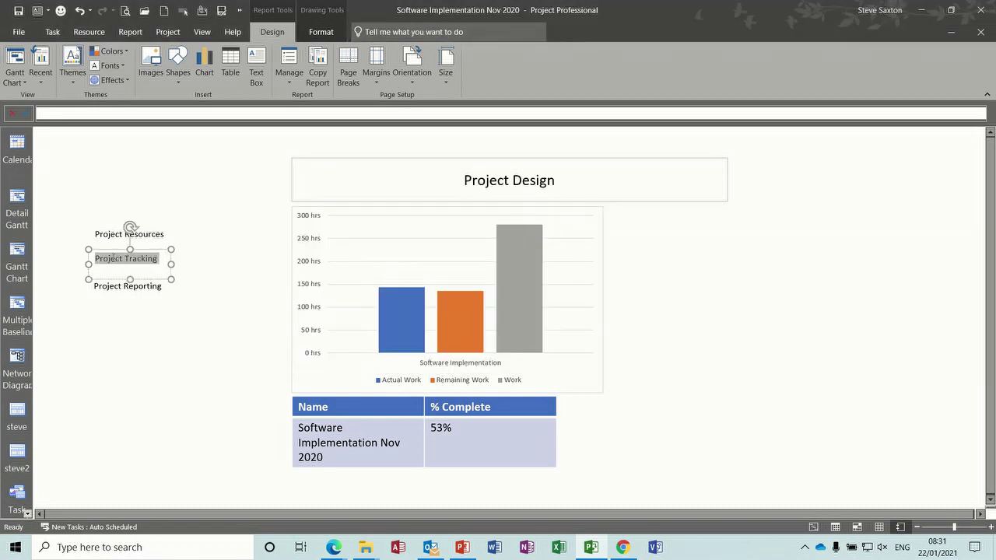
pyautogui.rightClick(108, 260)
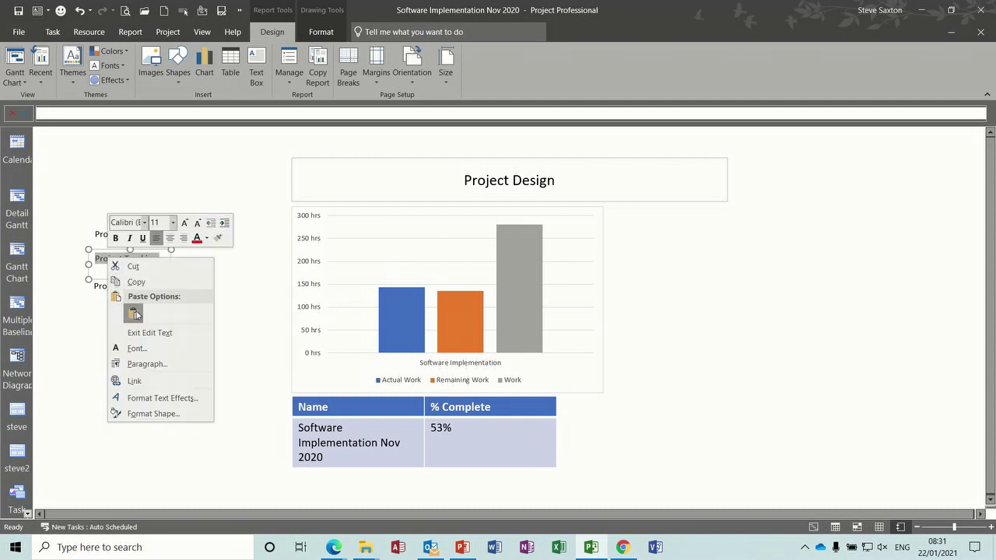
pyautogui.click(136, 381)
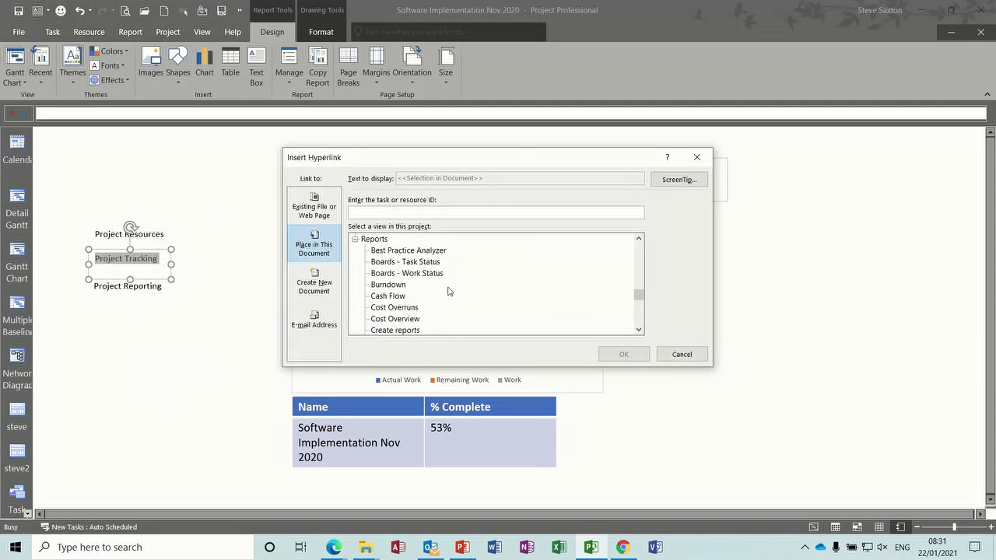
pyautogui.moveTo(636, 295)
pyautogui.mouseDown()
pyautogui.moveTo(642, 247)
pyautogui.moveTo(643, 290)
pyautogui.mouseUp()
pyautogui.click(404, 320)
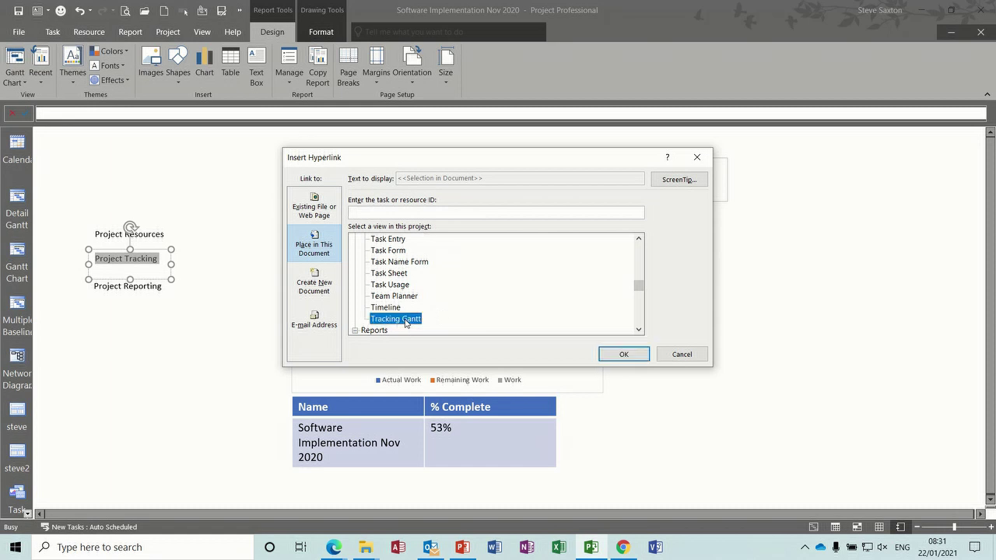
pyautogui.click(614, 354)
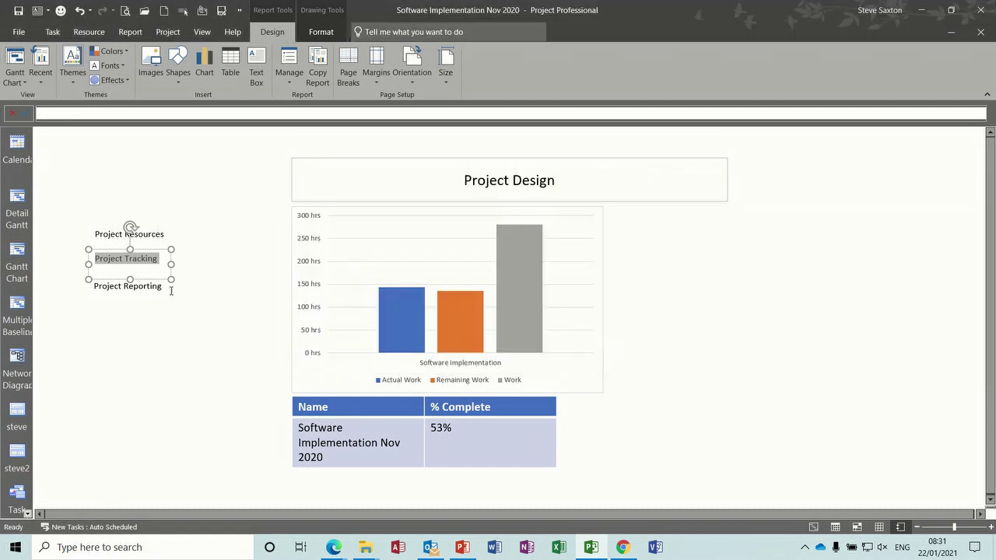
# Link the Project Reporting text to the Resource Overview report in this project.
pyautogui.moveTo(163, 290); pyautogui.dragTo(108, 290)
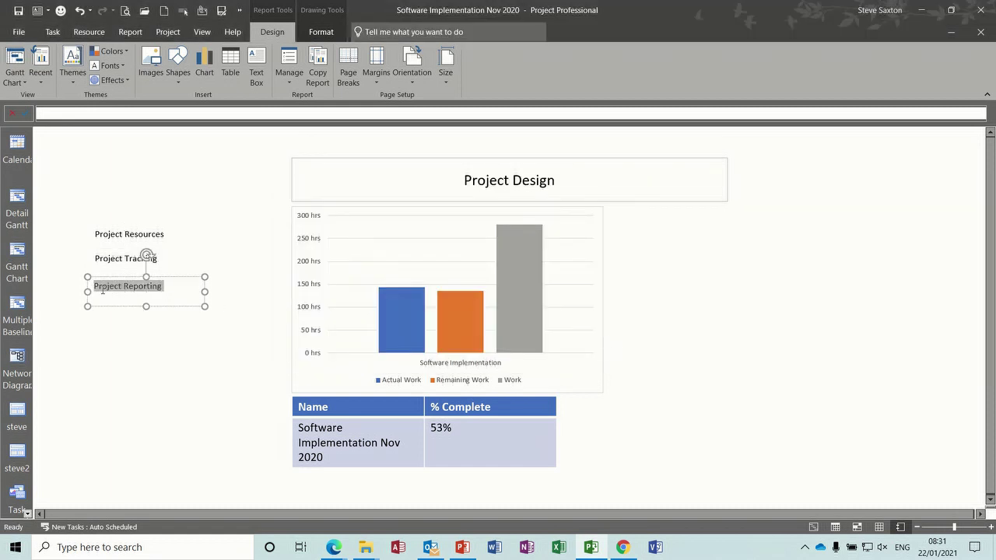
pyautogui.rightClick(104, 290)
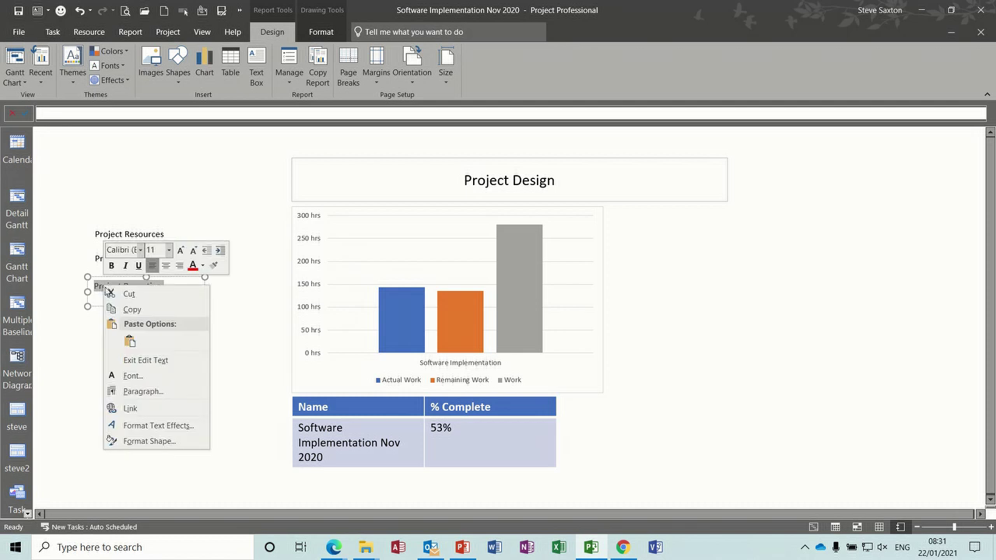
pyautogui.click(135, 411)
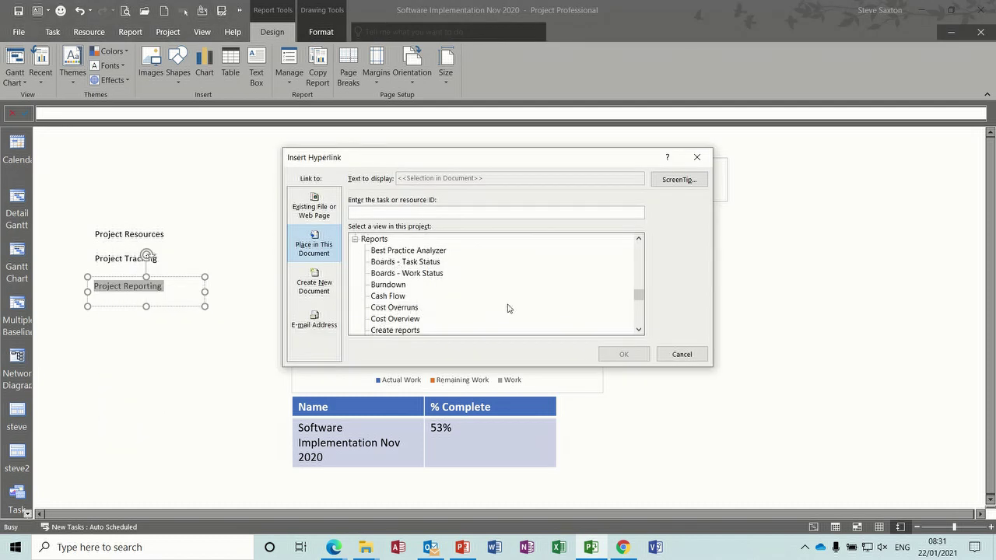
pyautogui.click(639, 330)
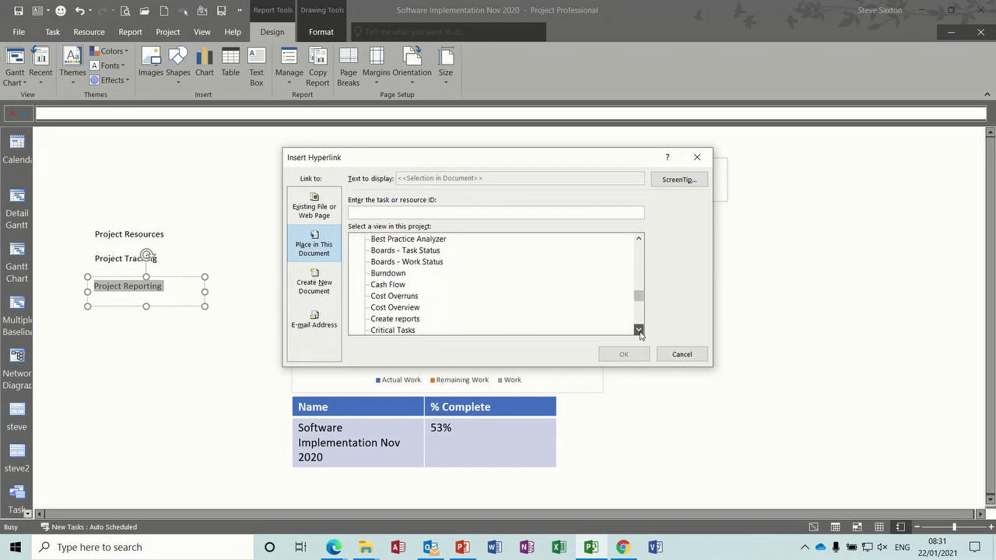
pyautogui.click(639, 330)
pyautogui.click(640, 330)
pyautogui.click(639, 330)
pyautogui.click(639, 330)
pyautogui.click(639, 330)
pyautogui.click(639, 330)
pyautogui.click(639, 330)
pyautogui.click(639, 330)
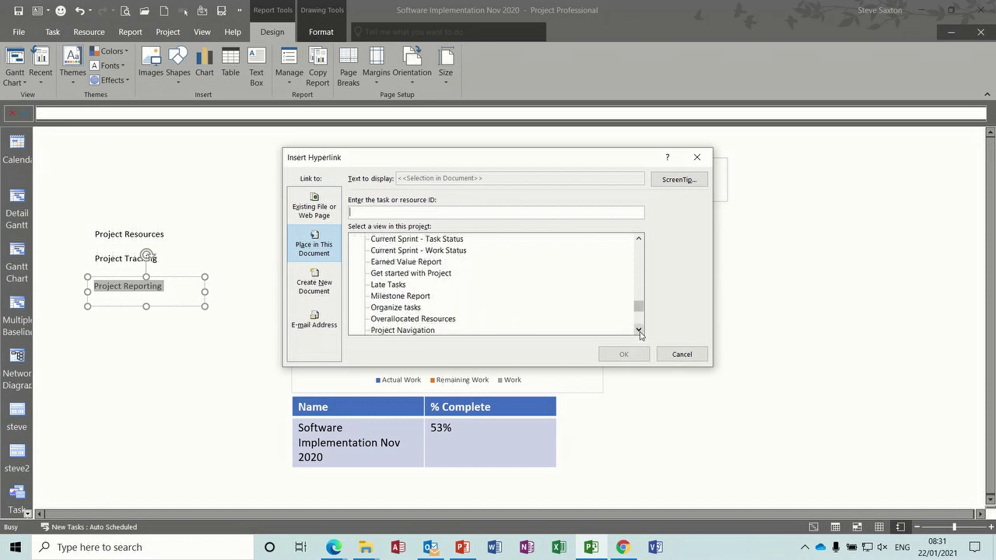
pyautogui.click(639, 330)
pyautogui.click(639, 330)
pyautogui.click(639, 330)
pyautogui.click(639, 330)
pyautogui.click(639, 330)
pyautogui.click(639, 330)
pyautogui.click(421, 297)
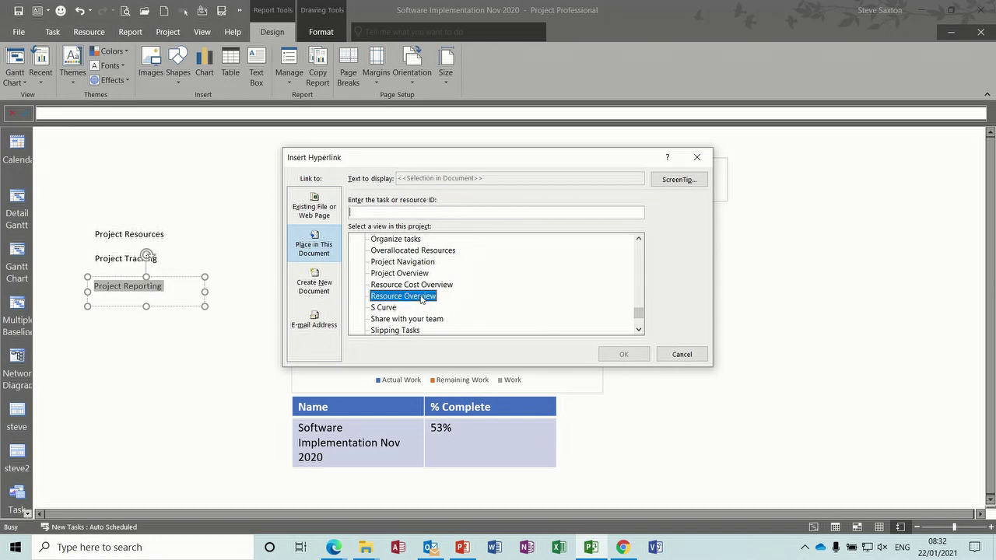
pyautogui.click(624, 355)
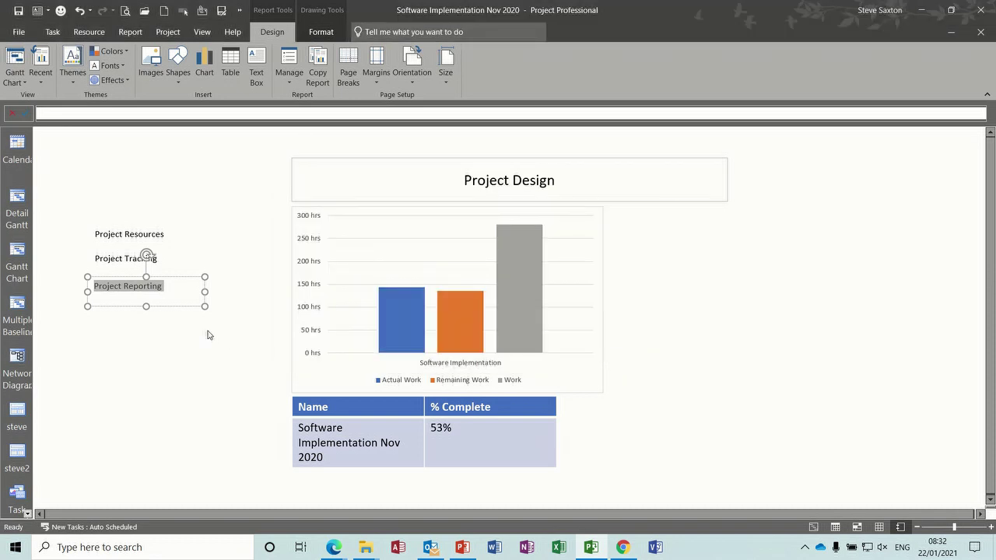
# Deselect the text box and follow the Project Resources link to the Resource Sheet.
pyautogui.click(208, 335)
pyautogui.click(139, 233)
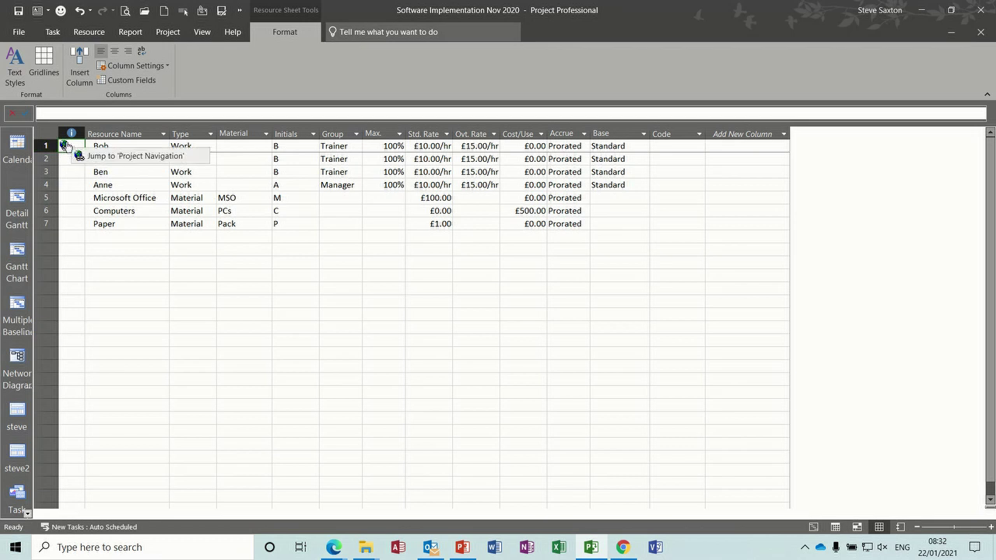
pyautogui.rightClick(67, 146)
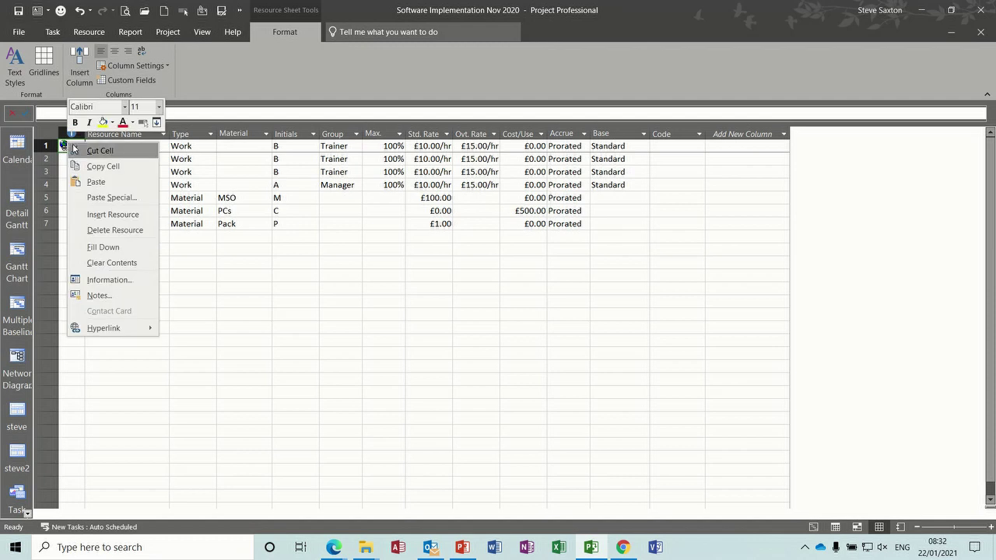
pyautogui.click(80, 11)
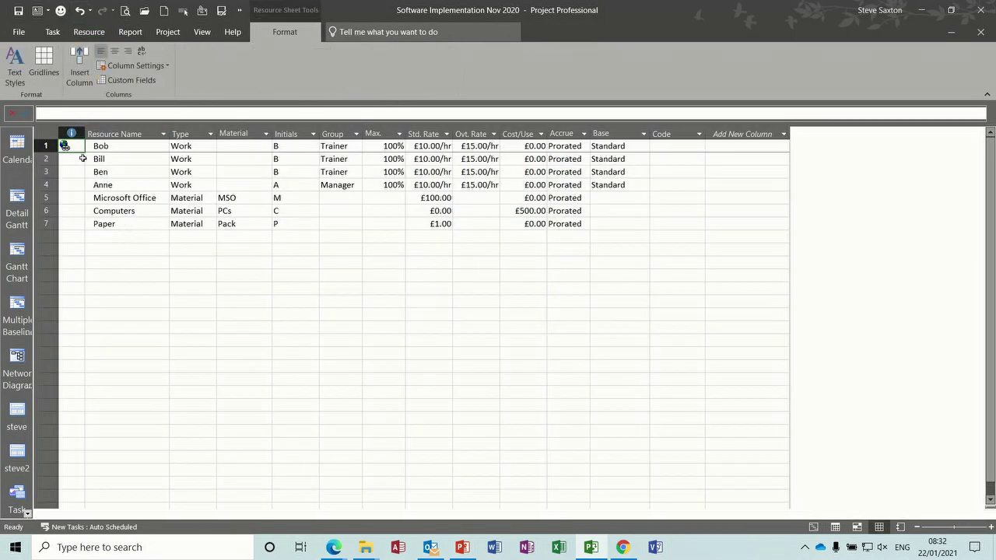
pyautogui.rightClick(68, 149)
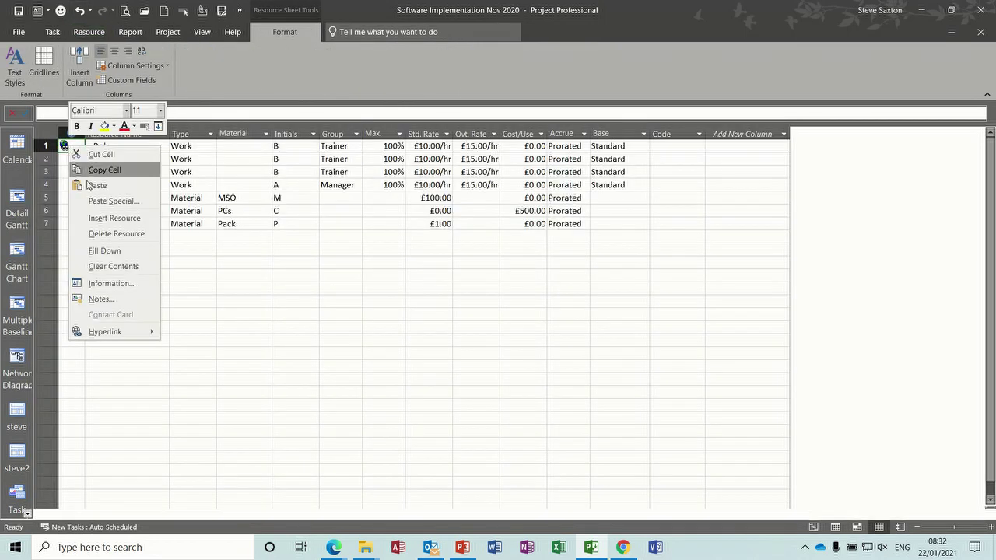
pyautogui.moveTo(126, 332)
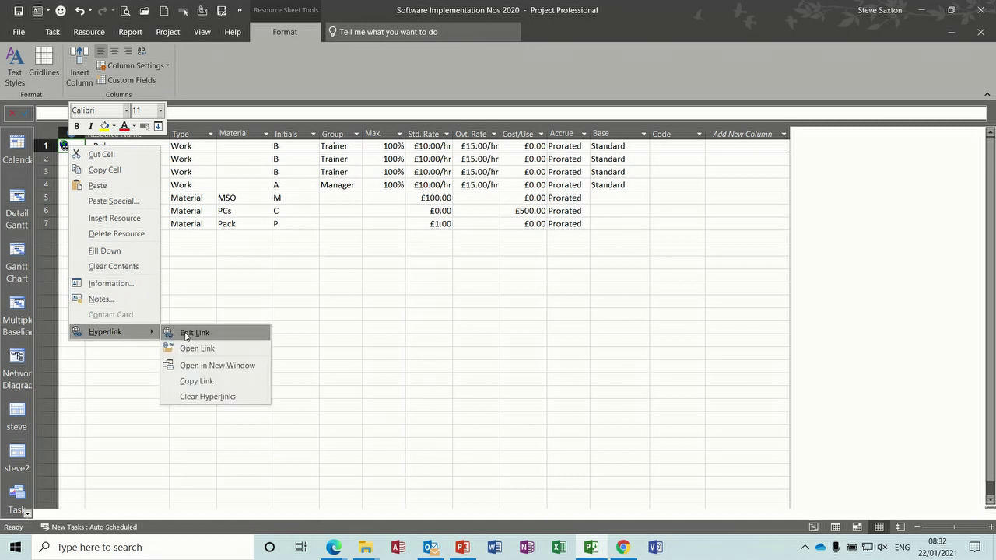
pyautogui.click(184, 332)
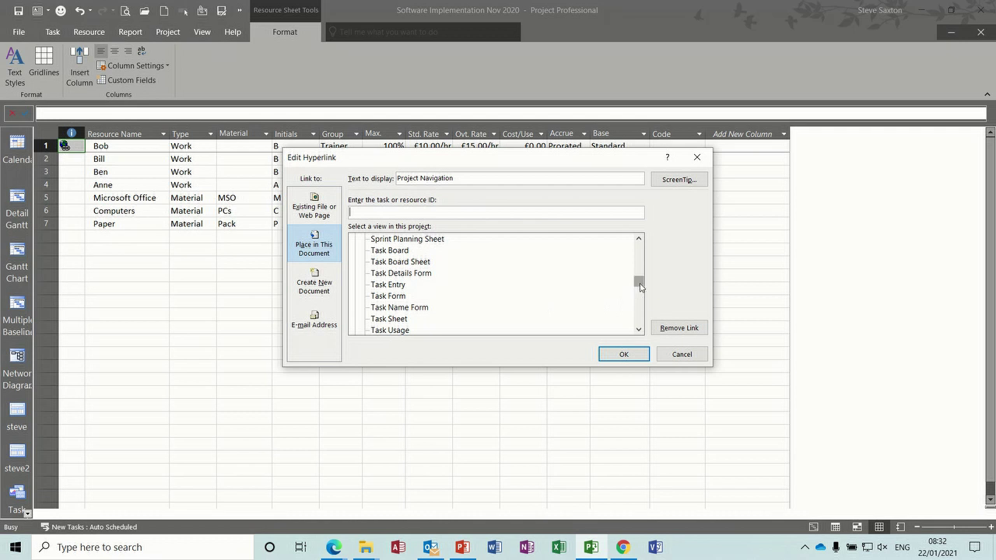
pyautogui.moveTo(640, 285); pyautogui.dragTo(624, 316)
pyautogui.click(673, 361)
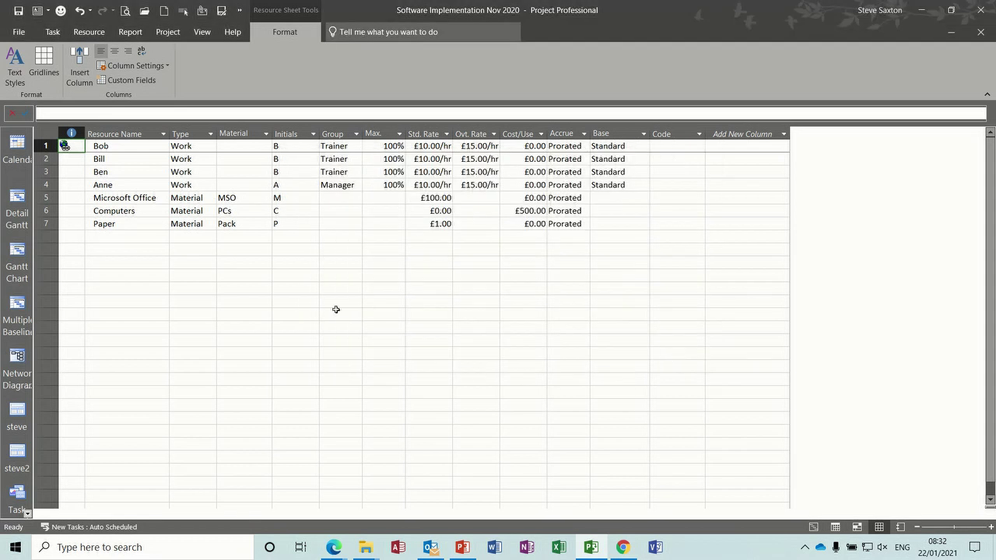
# Copy the Project Design report from this project into the Global.MPT template with the Organizer and close the dialogs.
pyautogui.click(203, 34)
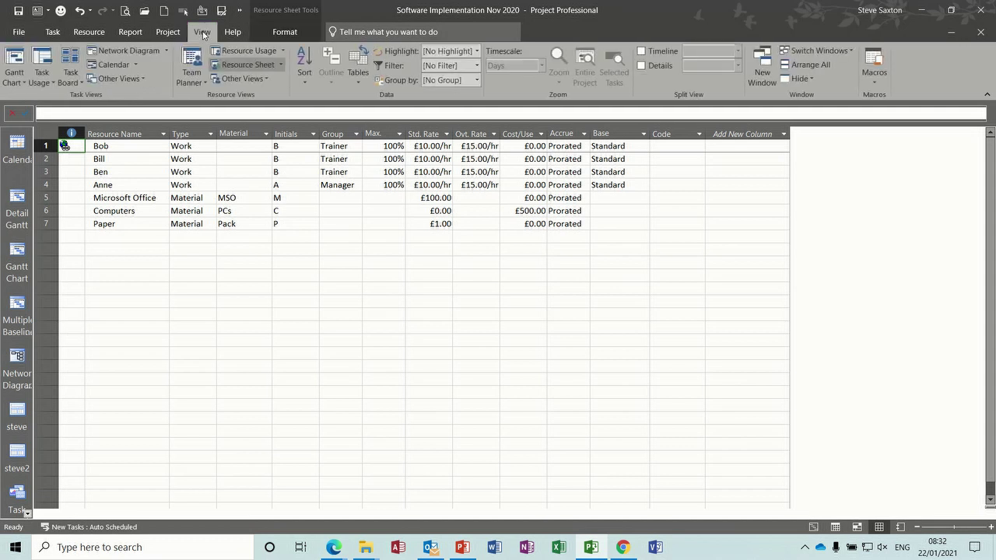
pyautogui.click(267, 80)
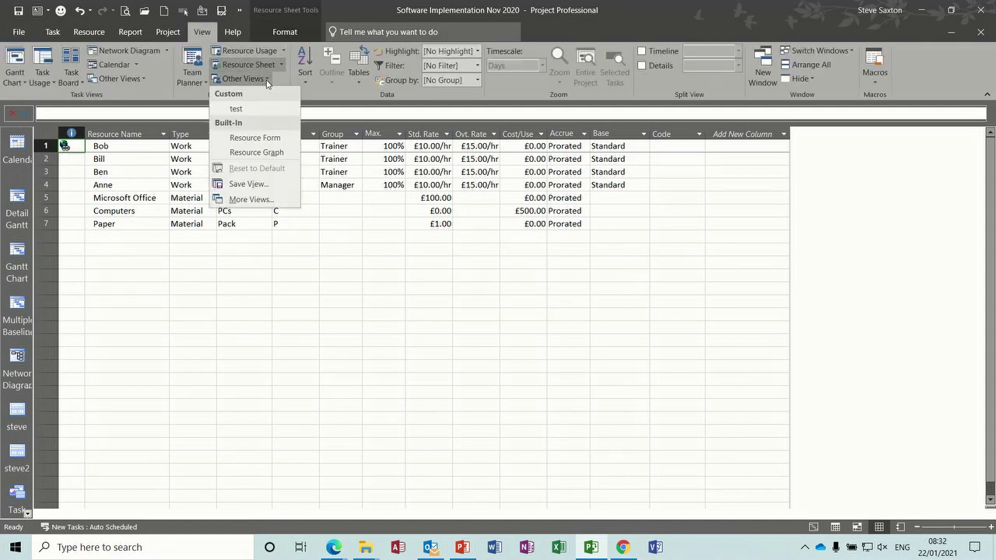
pyautogui.click(257, 200)
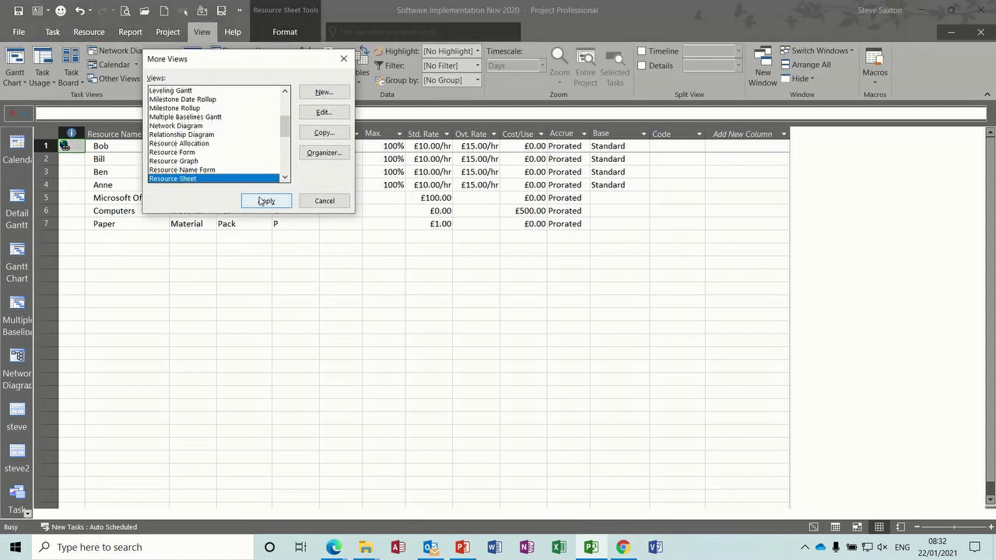
pyautogui.click(313, 154)
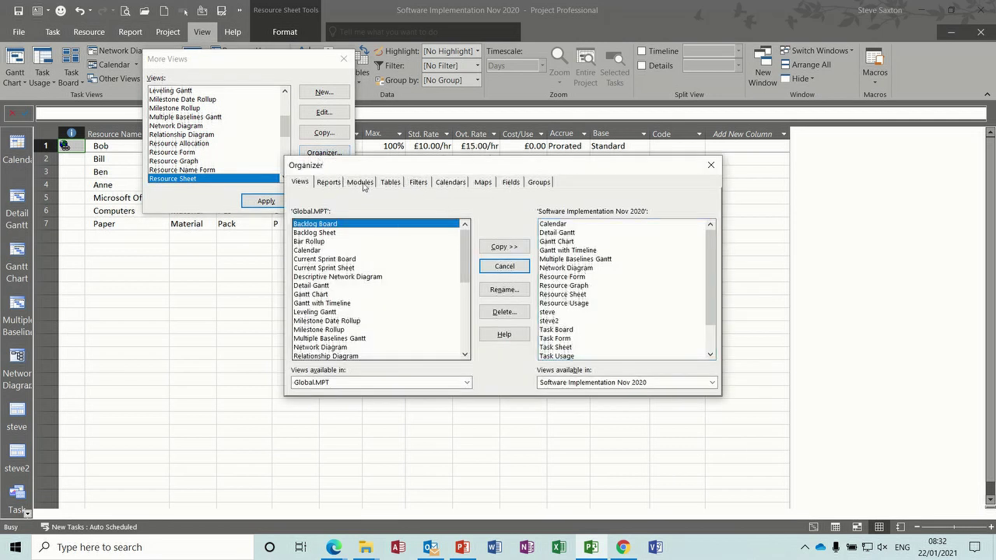
pyautogui.click(330, 185)
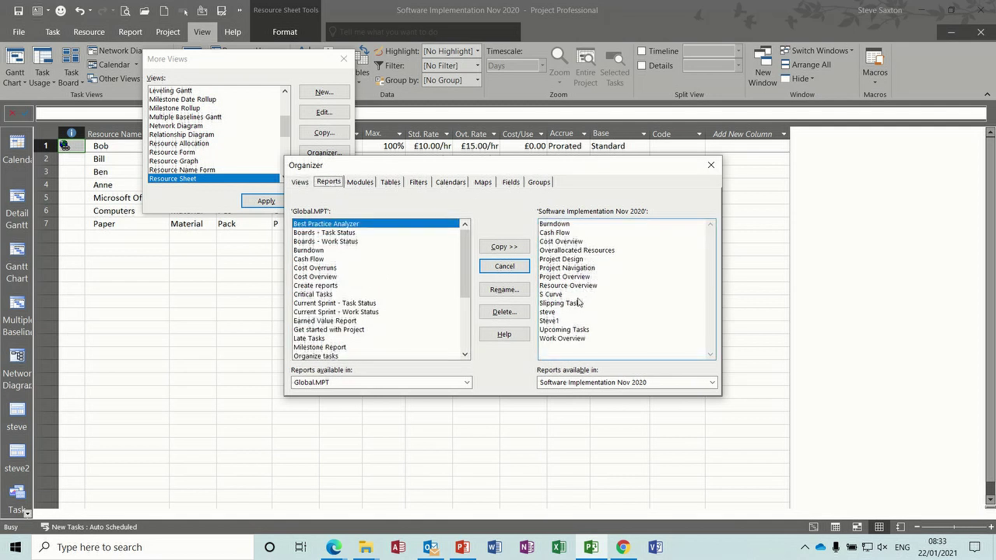
pyautogui.click(566, 261)
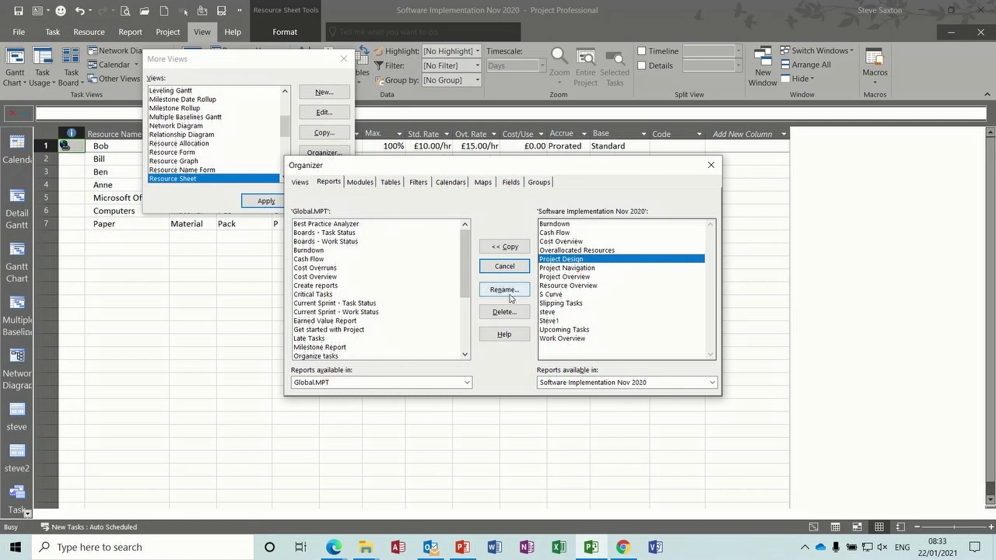
pyautogui.click(507, 249)
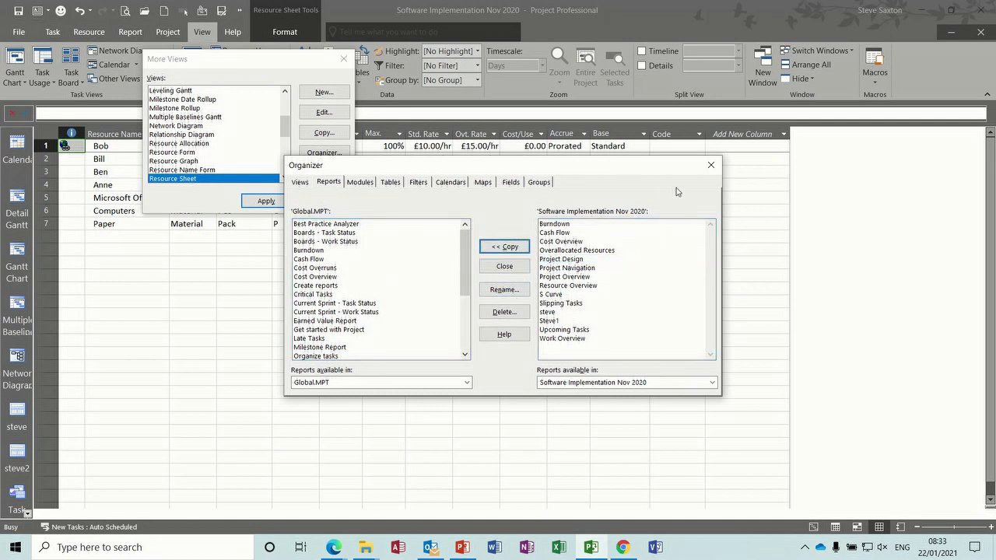
pyautogui.click(711, 165)
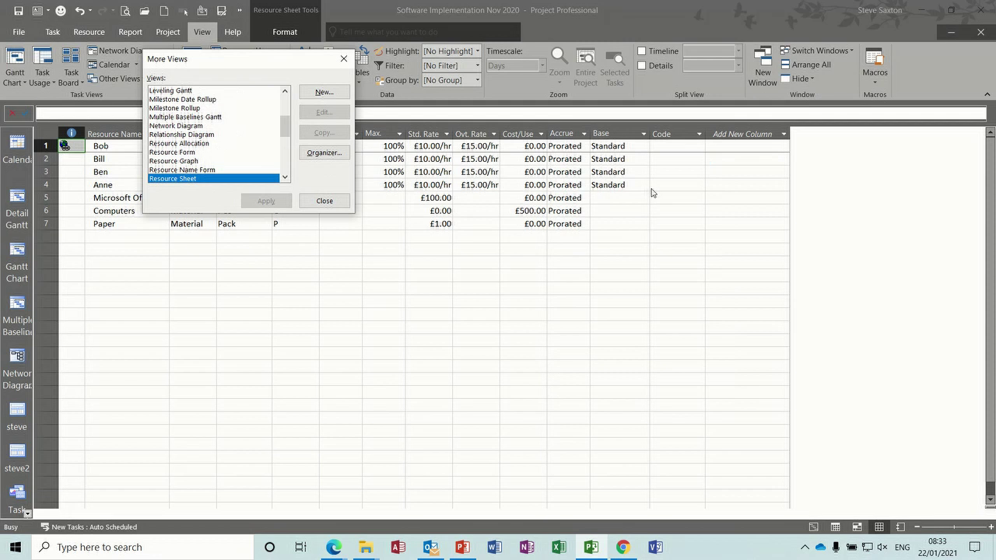
pyautogui.click(326, 201)
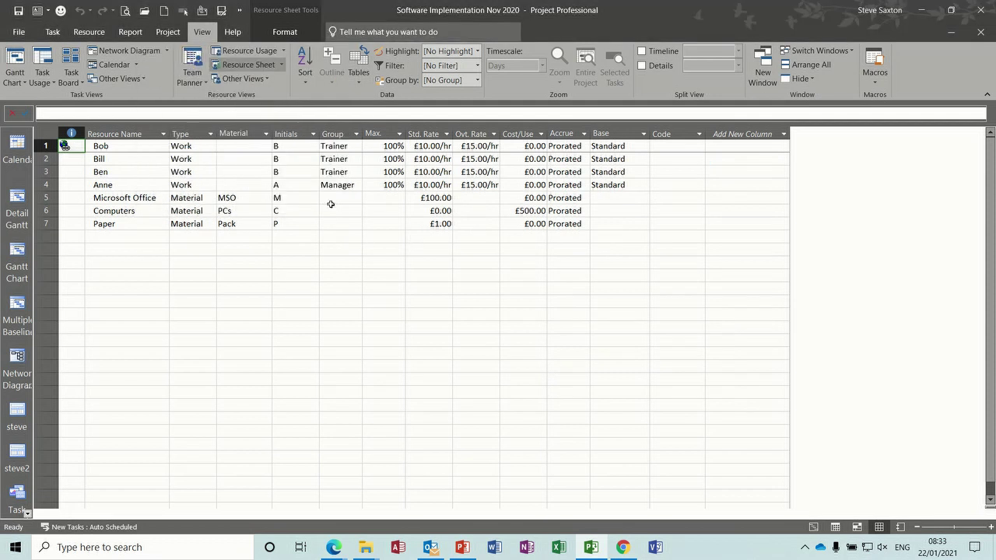
# Retarget the first resource's hyperlink to the Project Design report in this project and follow it.
pyautogui.rightClick(69, 145)
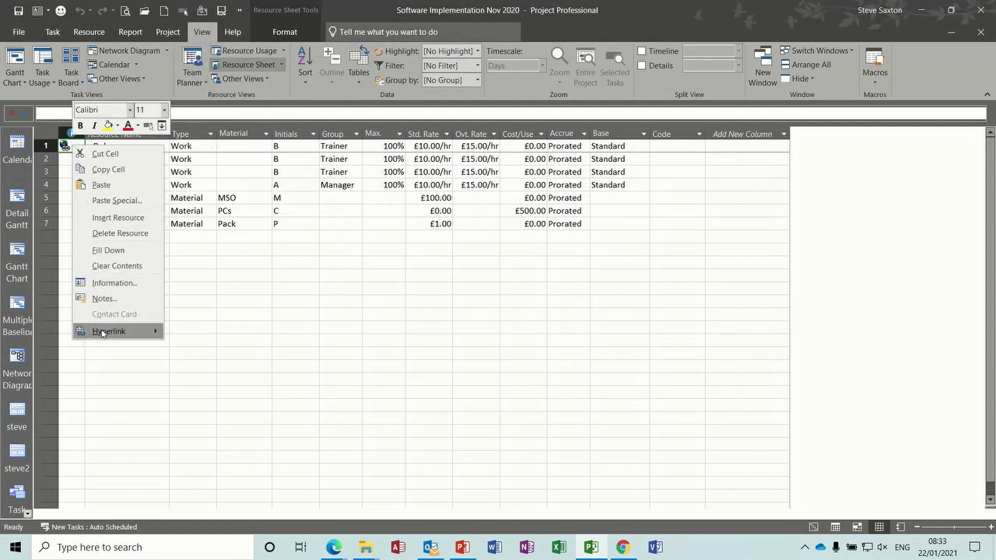
pyautogui.moveTo(102, 333)
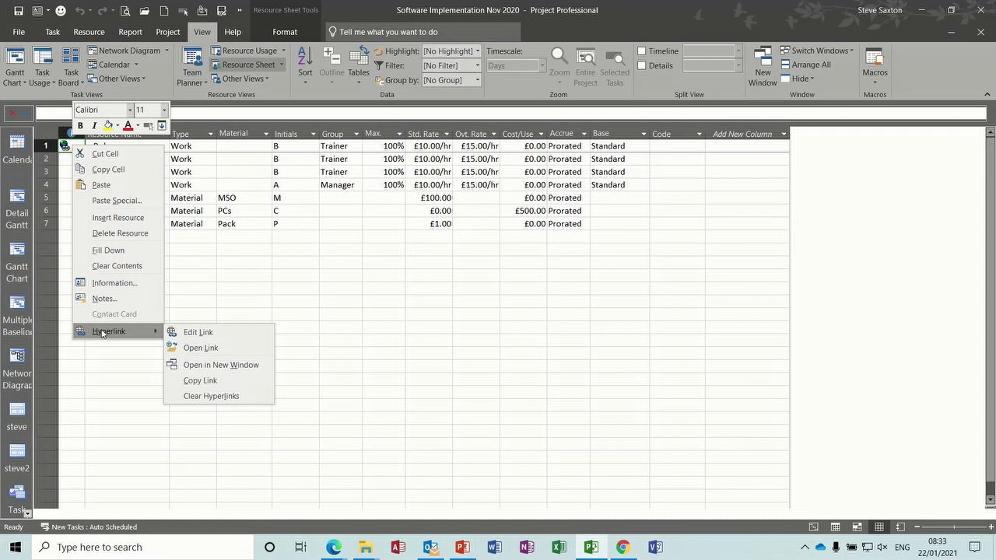
pyautogui.click(211, 336)
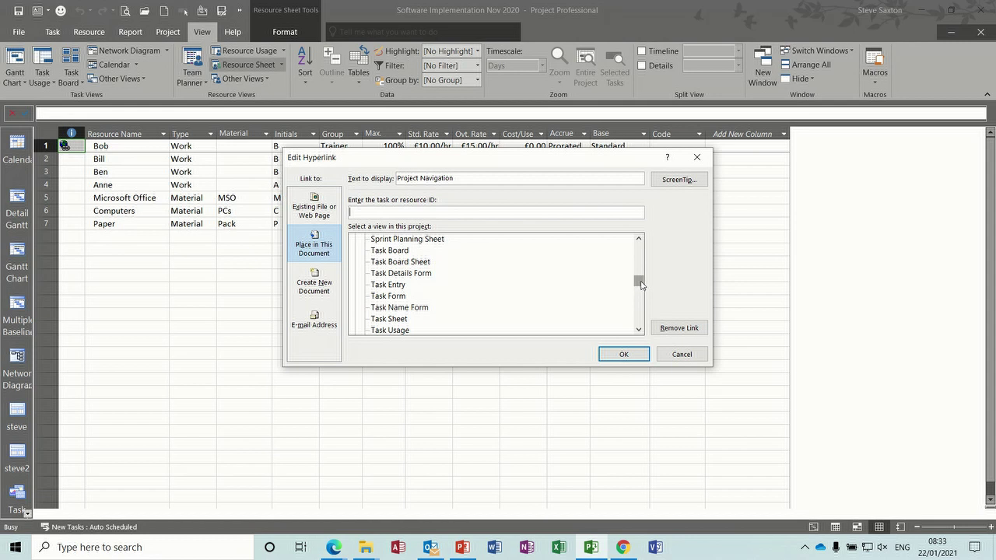
pyautogui.moveTo(641, 285); pyautogui.dragTo(638, 313)
pyautogui.click(396, 285)
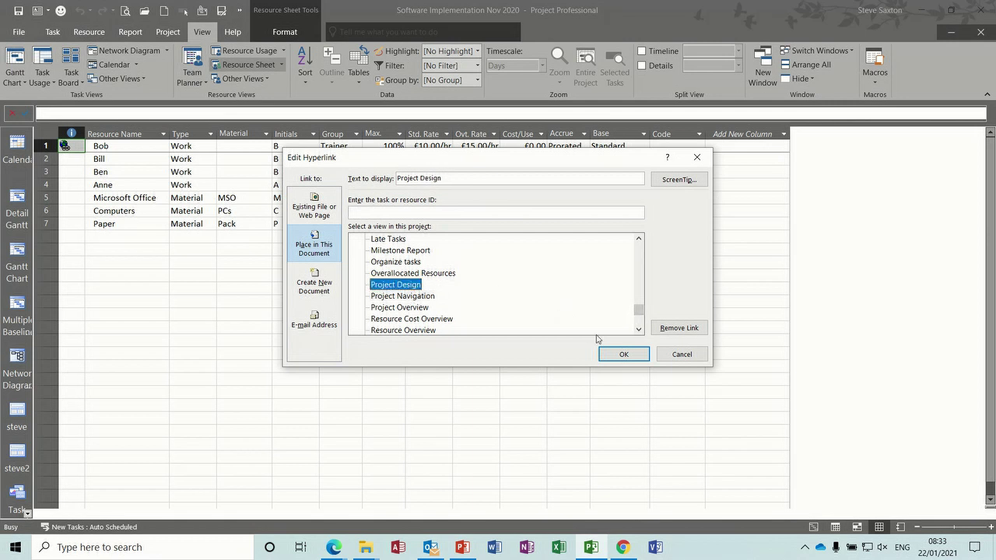
pyautogui.click(615, 355)
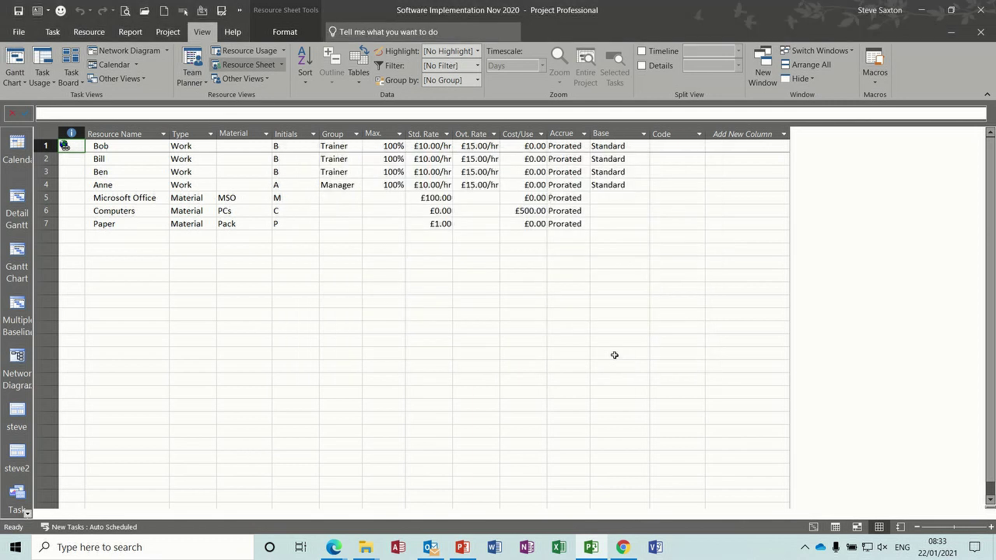
pyautogui.click(66, 148)
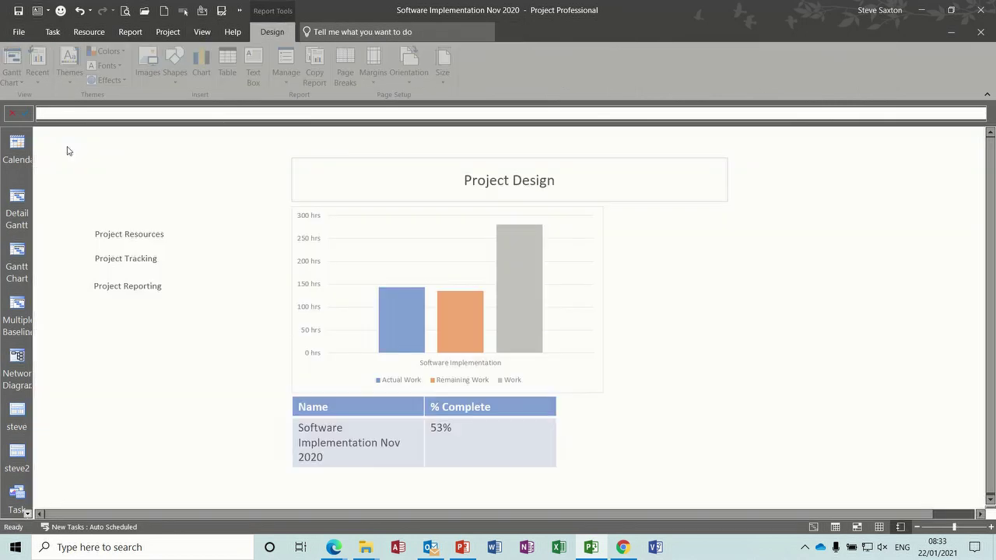
# From the Project Tracking link's view, retarget the Software Implementation task's hyperlink to the Project Design report and follow it.
pyautogui.click(126, 258)
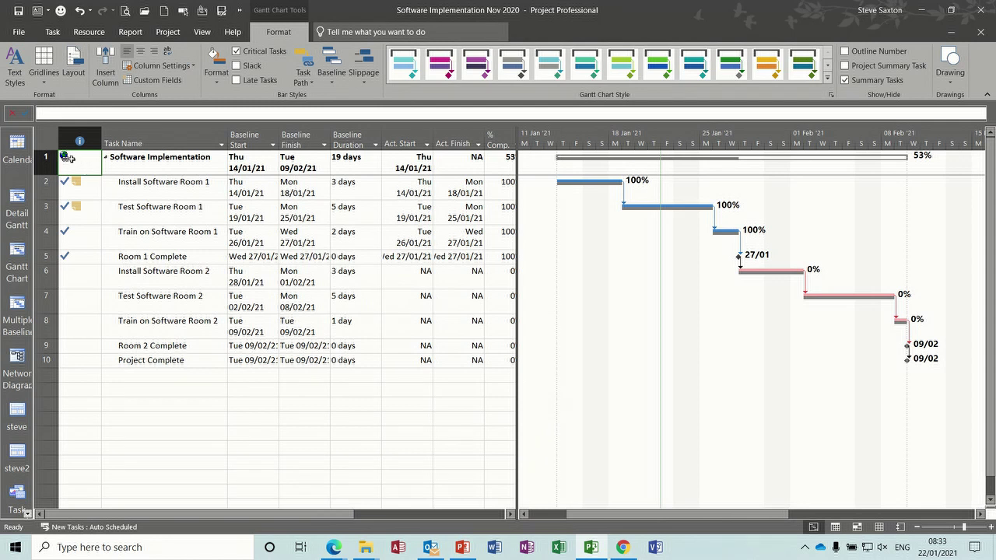
pyautogui.moveTo(67, 160)
pyautogui.rightClick(67, 160)
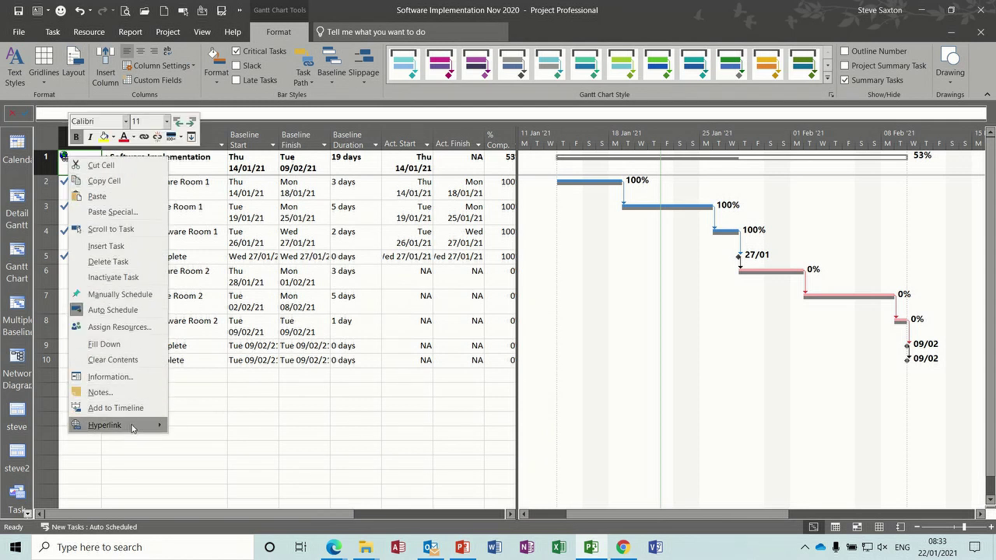
pyautogui.moveTo(134, 425)
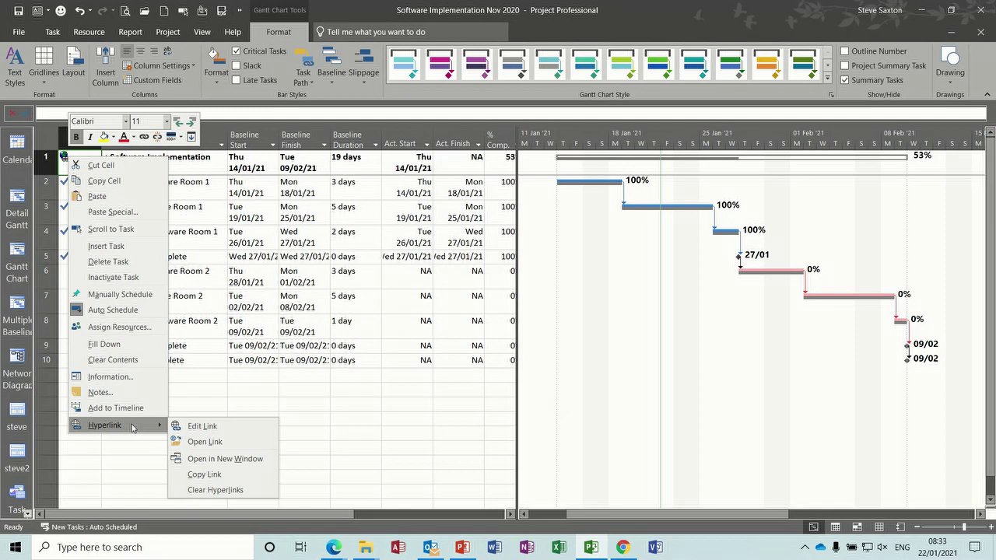
pyautogui.click(224, 430)
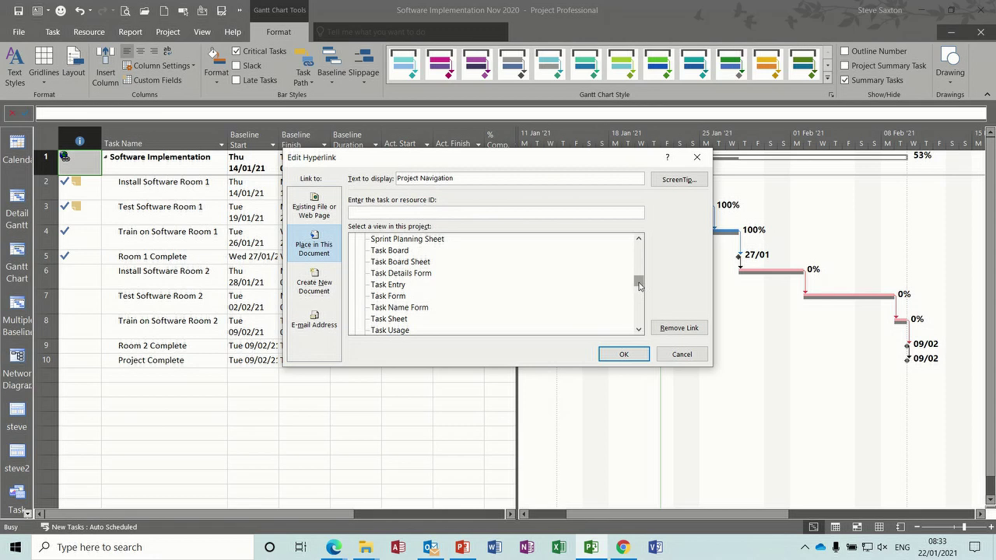
pyautogui.moveTo(639, 286); pyautogui.dragTo(640, 317)
pyautogui.click(404, 285)
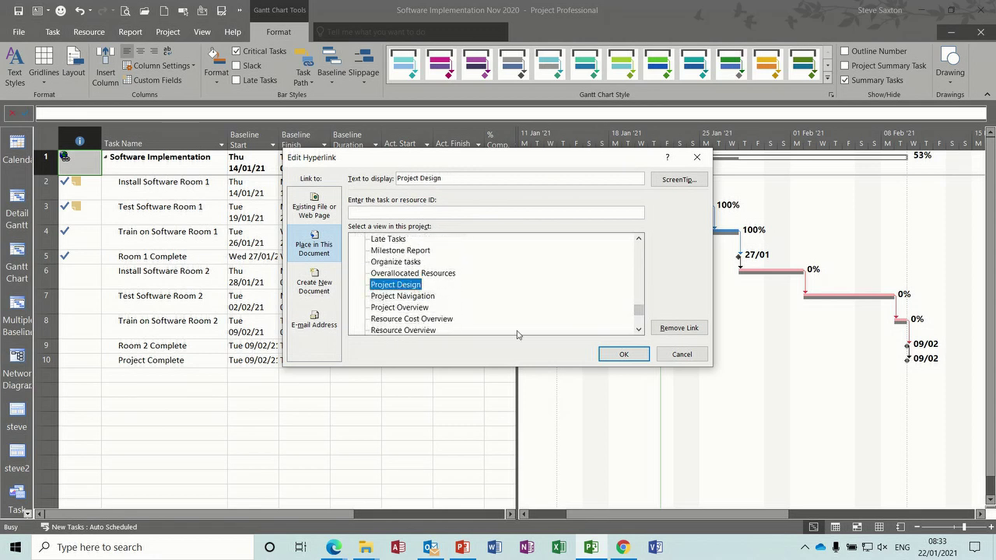
pyautogui.click(623, 355)
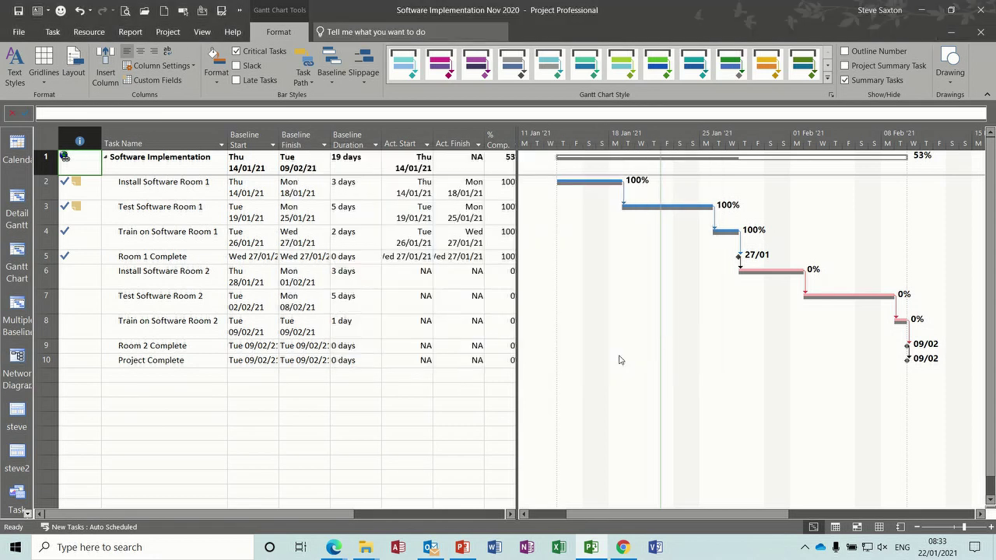
pyautogui.click(67, 158)
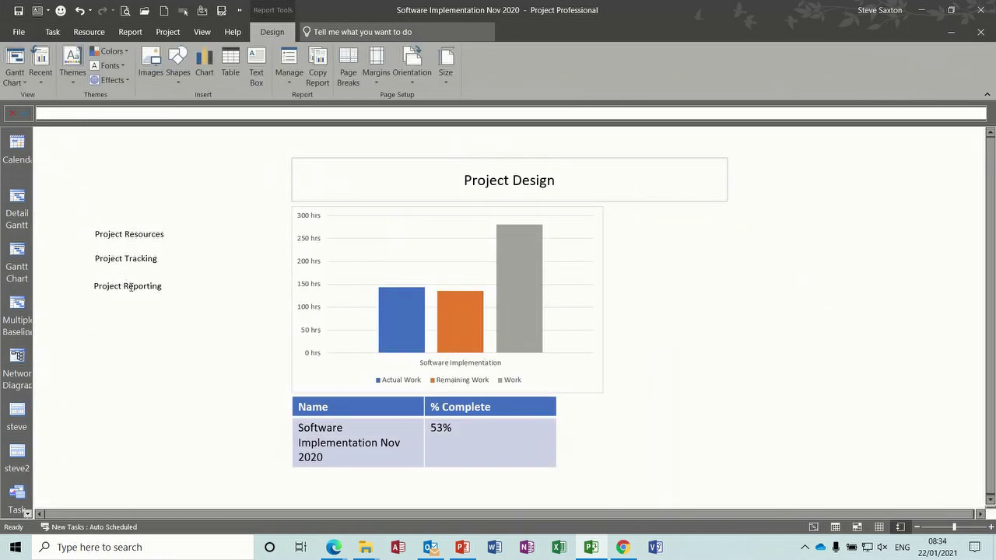
# Follow the Project Reporting link and add a text box reading "Project Design" beside the Resource Overview title.
pyautogui.click(130, 286)
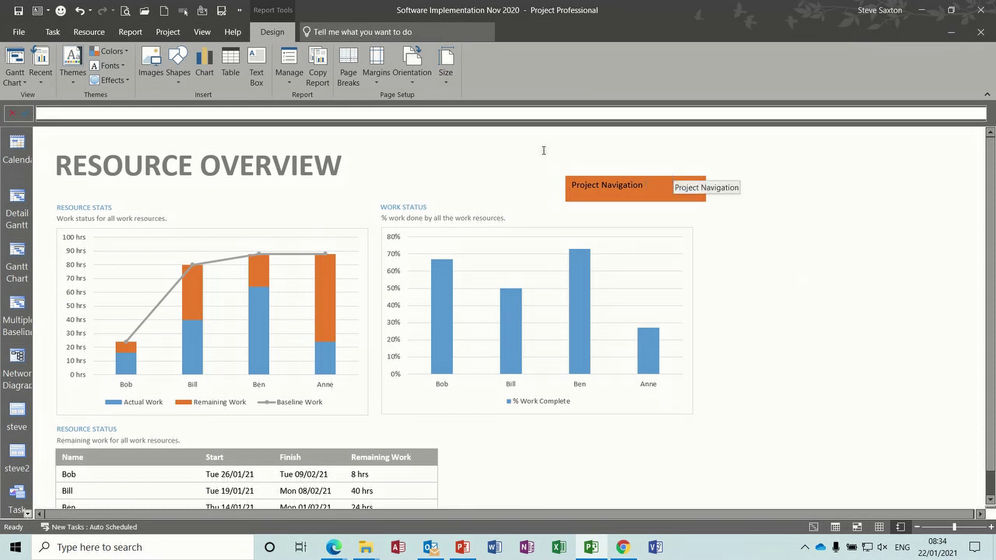
pyautogui.click(256, 72)
pyautogui.moveTo(430, 154)
pyautogui.mouseDown()
pyautogui.moveTo(498, 193)
pyautogui.moveTo(524, 186)
pyautogui.mouseUp()
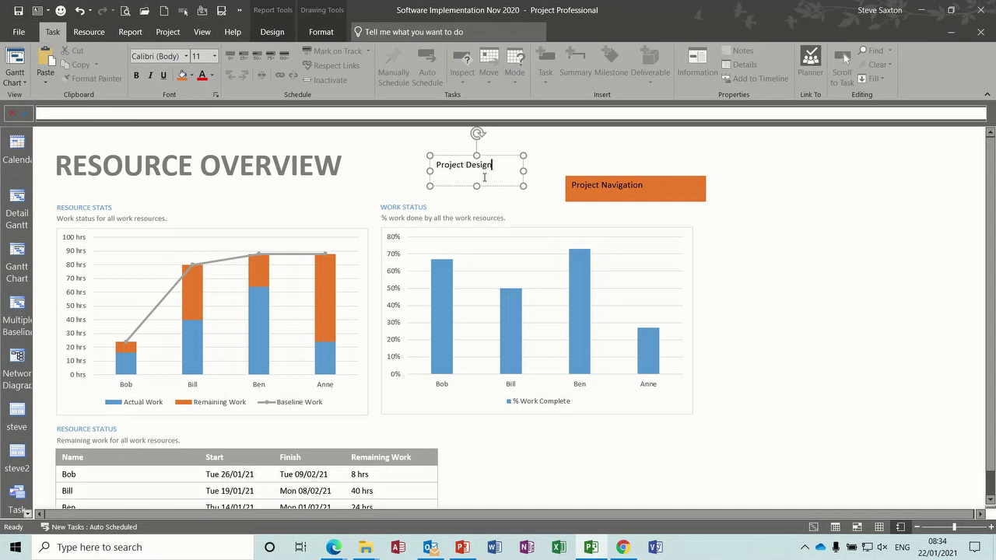
# Link the Project Design text on the Resource Overview report to the Project Design report in this project and follow it.
pyautogui.moveTo(496, 166); pyautogui.dragTo(448, 164)
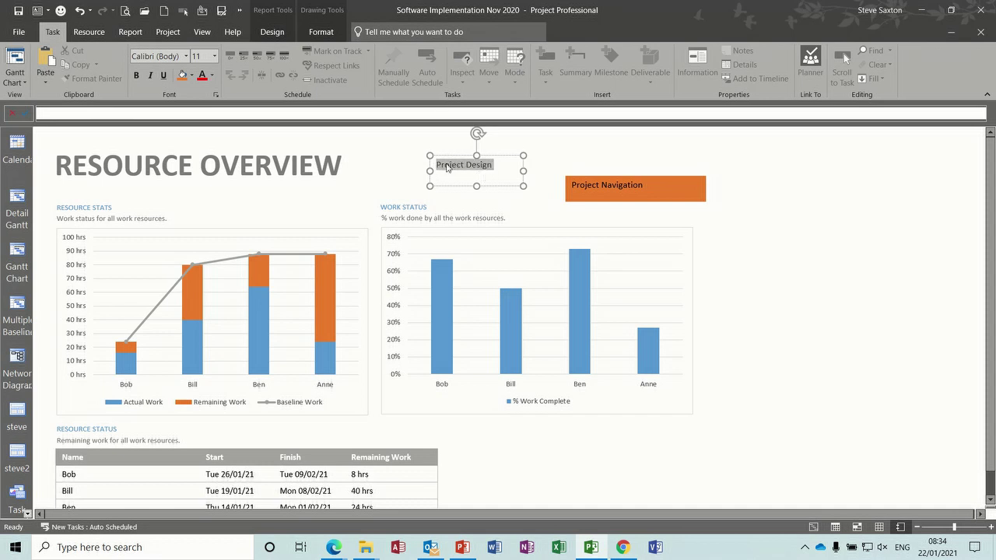
pyautogui.rightClick(448, 166)
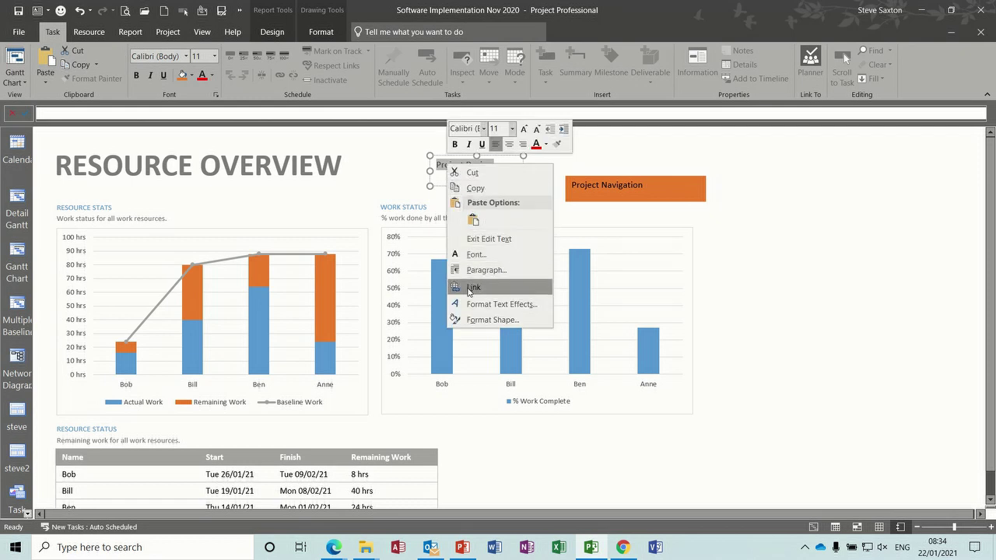
pyautogui.click(470, 288)
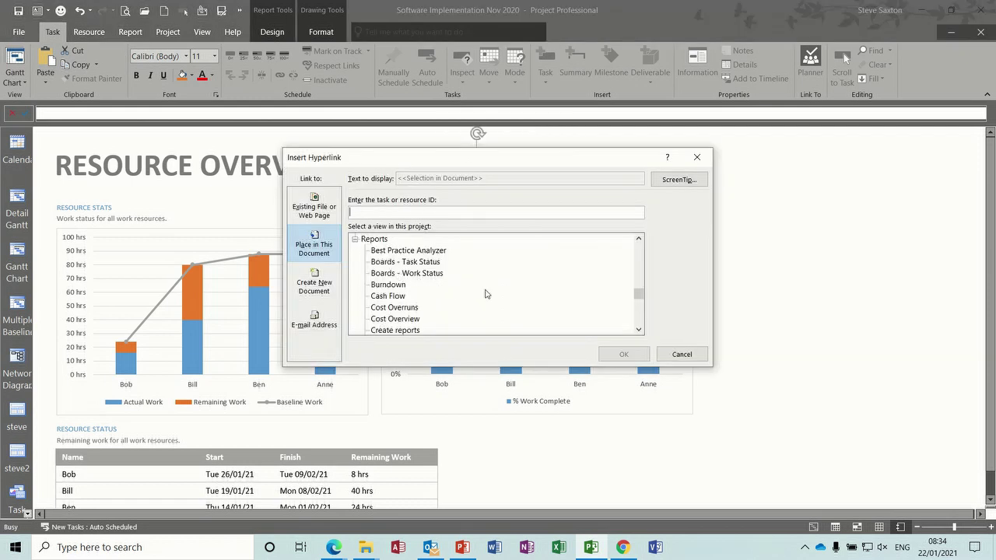
pyautogui.scroll(-8, 639, 330)
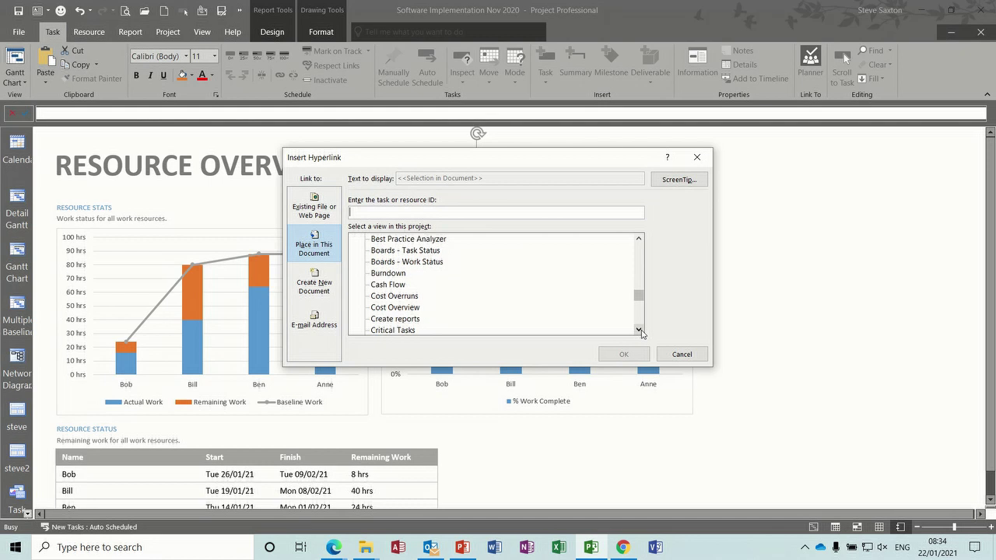
pyautogui.scroll(-5, 639, 330)
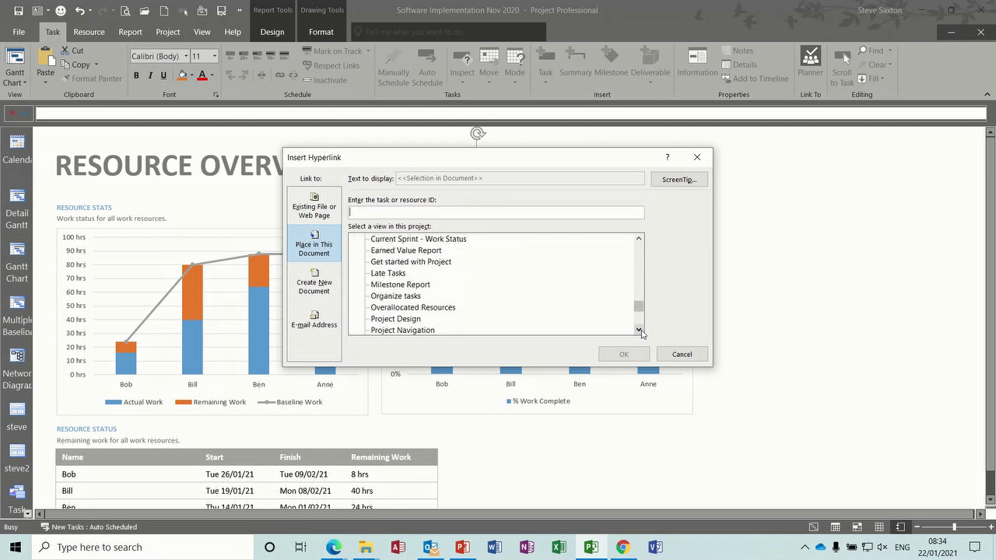
pyautogui.click(416, 297)
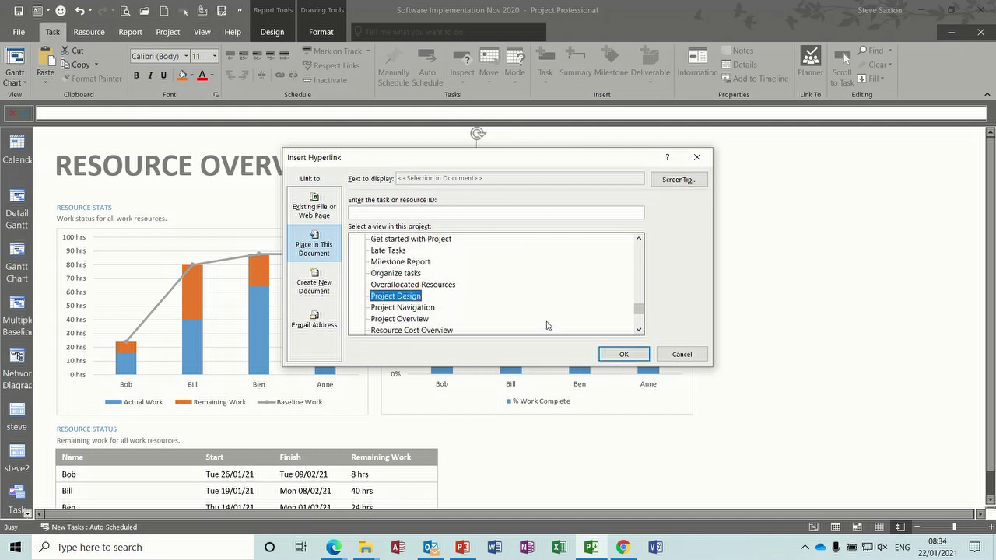
pyautogui.click(622, 354)
pyautogui.click(739, 228)
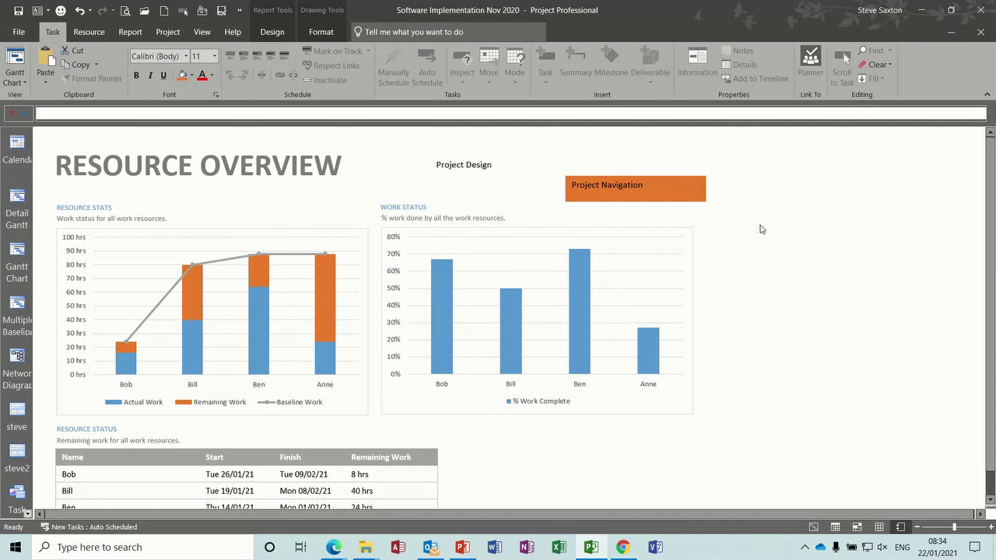
pyautogui.keyDown('ctrl'); pyautogui.click(472, 163); pyautogui.keyUp('ctrl')
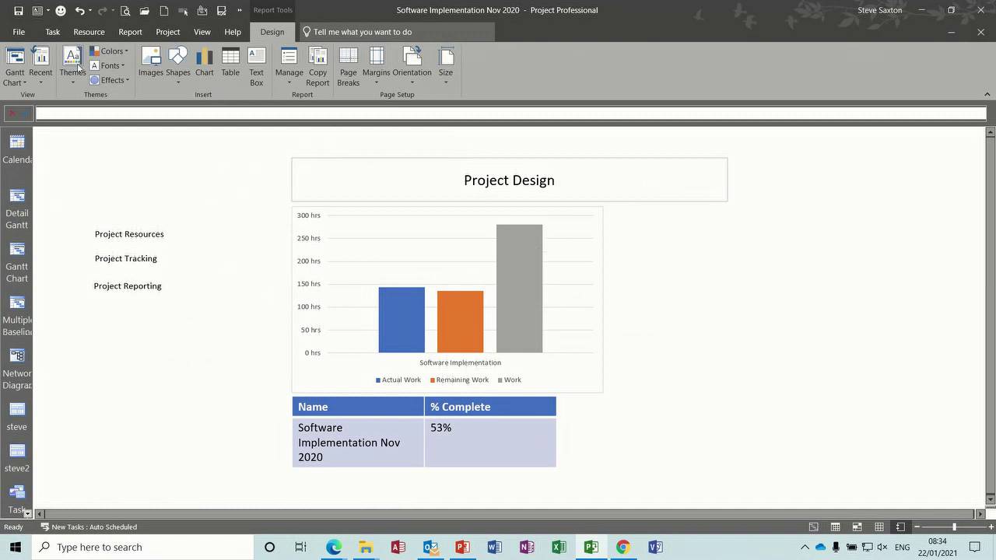
# Check which views the program options offer as the default project view.
pyautogui.click(20, 33)
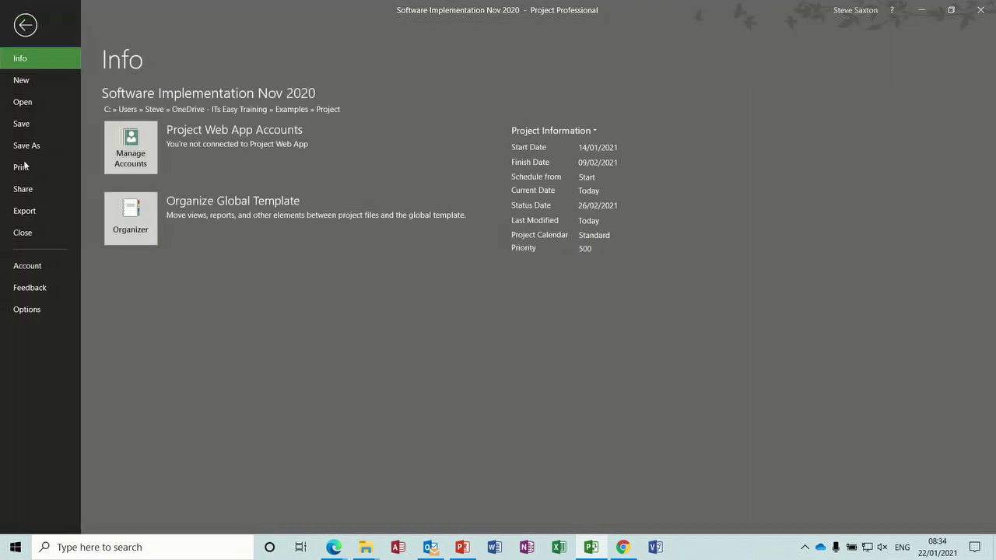
pyautogui.click(35, 312)
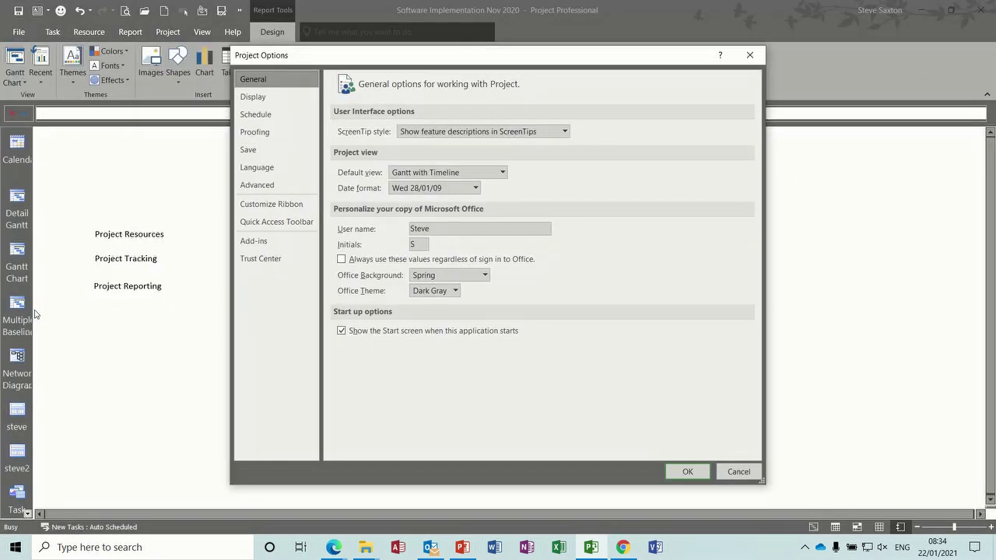
pyautogui.click(503, 173)
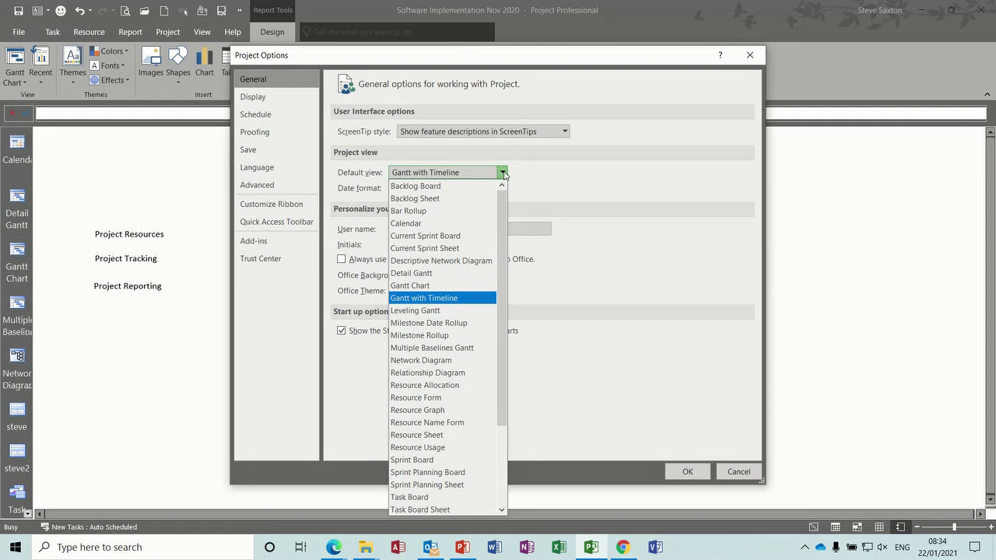
pyautogui.click(503, 173)
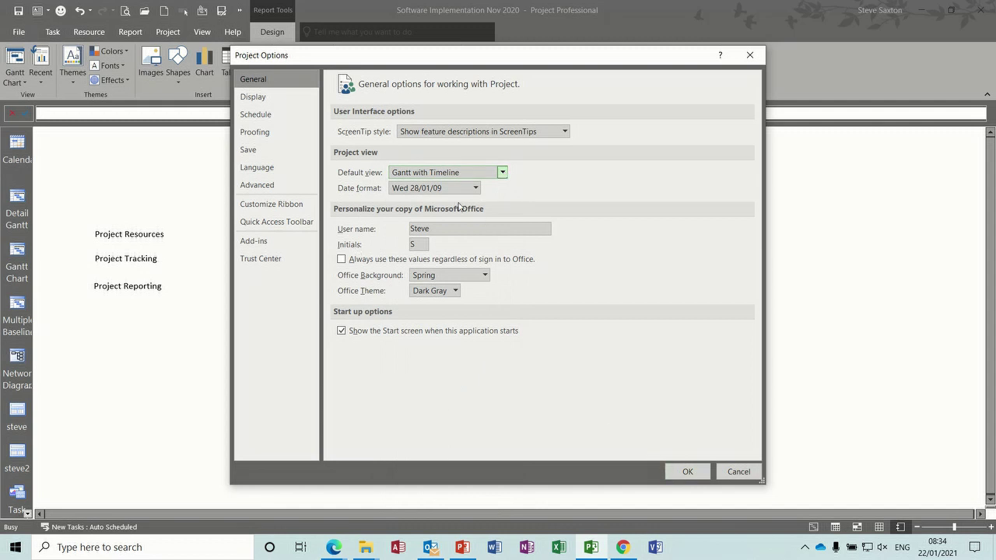
pyautogui.click(687, 471)
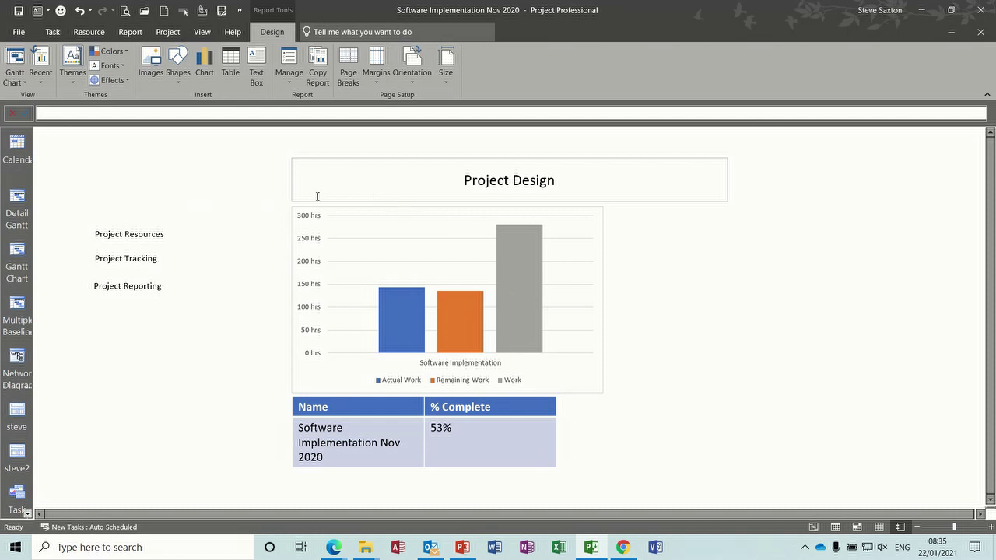
# Display the Gantt Chart with a split details pane and show the Gantt Chart in the lower pane too.
pyautogui.click(204, 32)
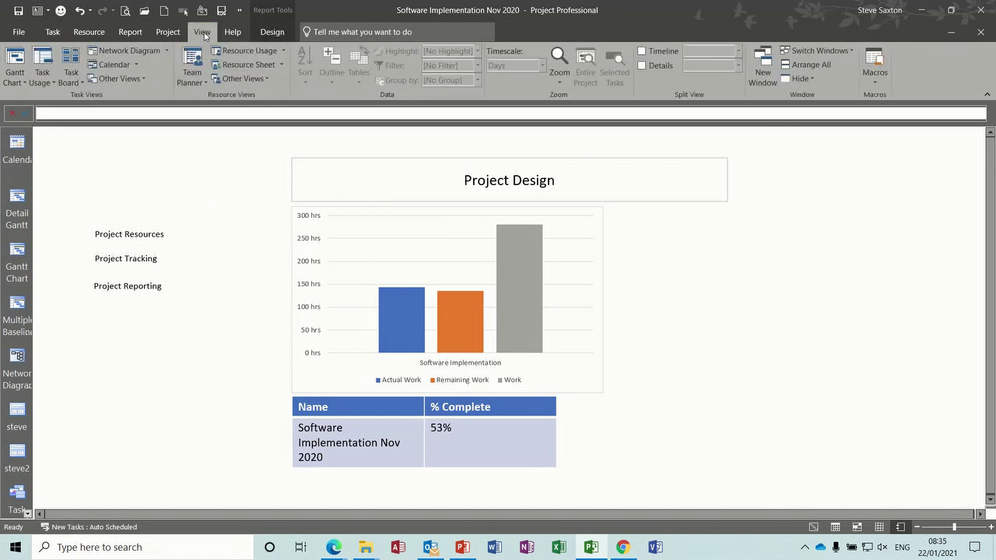
pyautogui.click(263, 79)
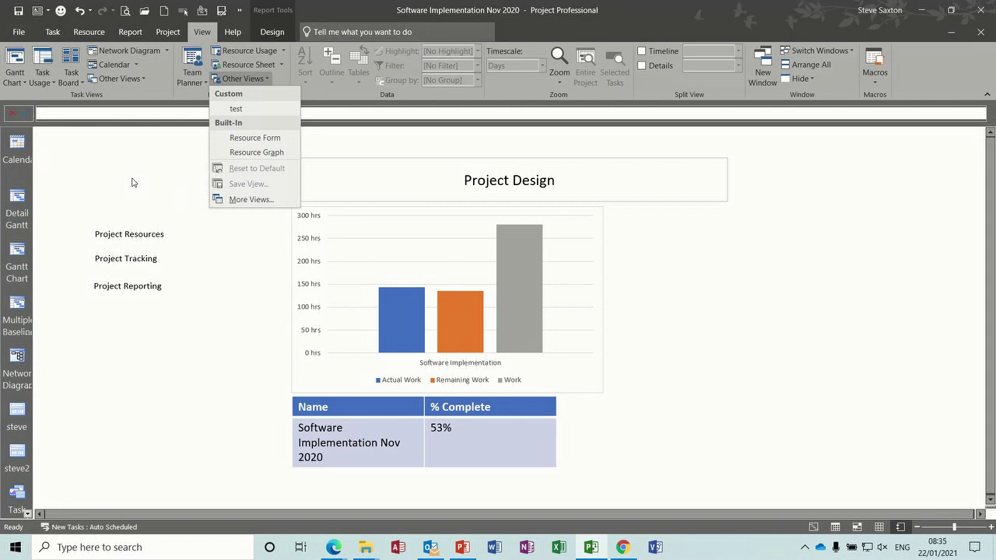
pyautogui.click(17, 253)
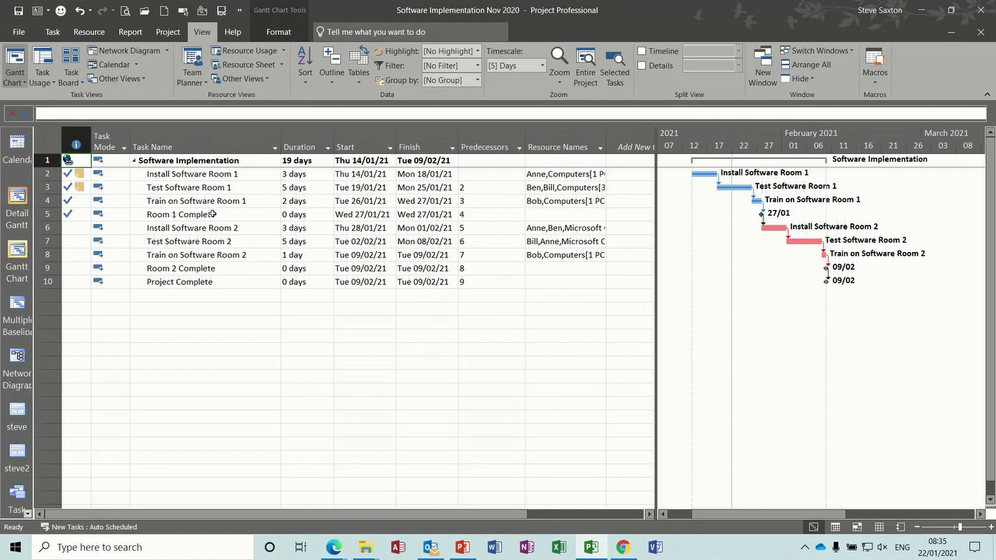
pyautogui.click(643, 66)
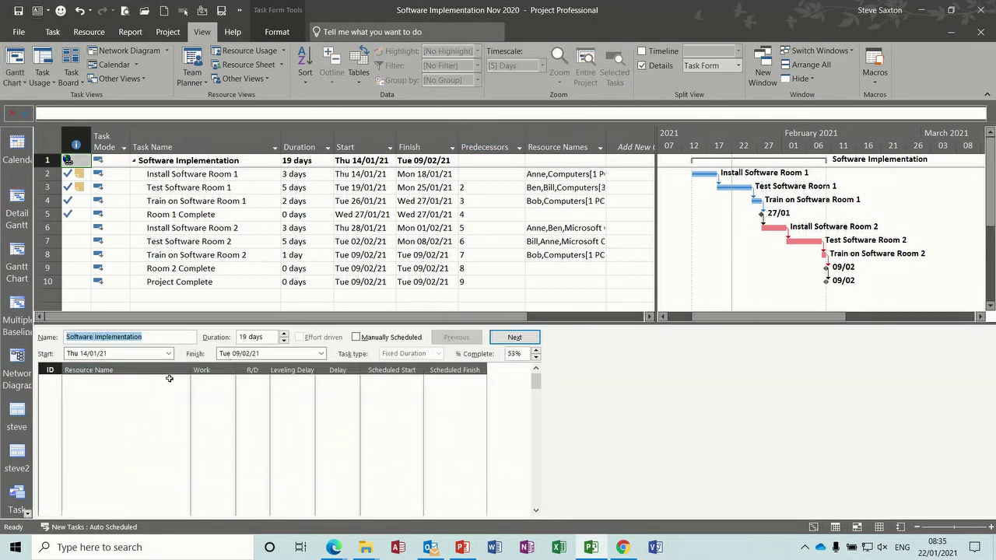
pyautogui.click(162, 383)
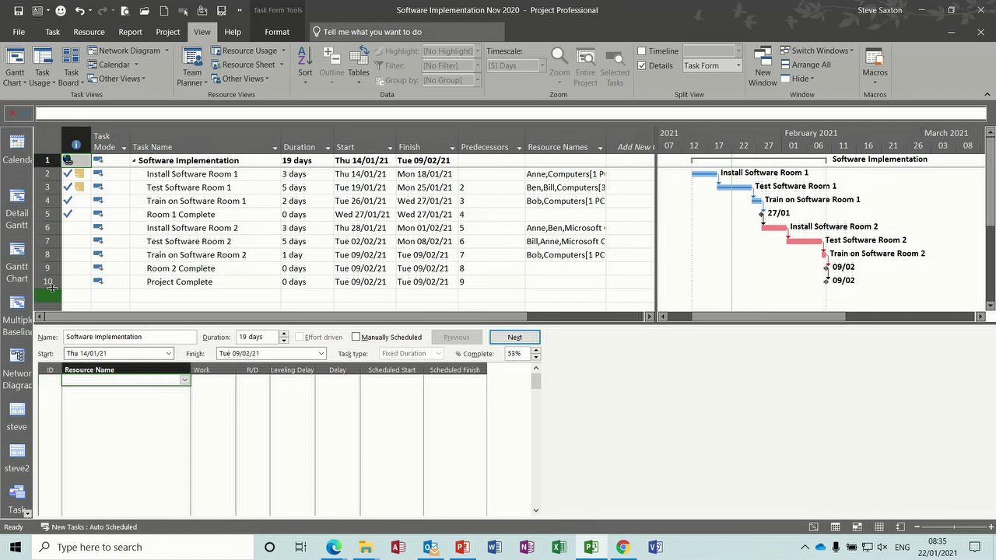
pyautogui.click(17, 255)
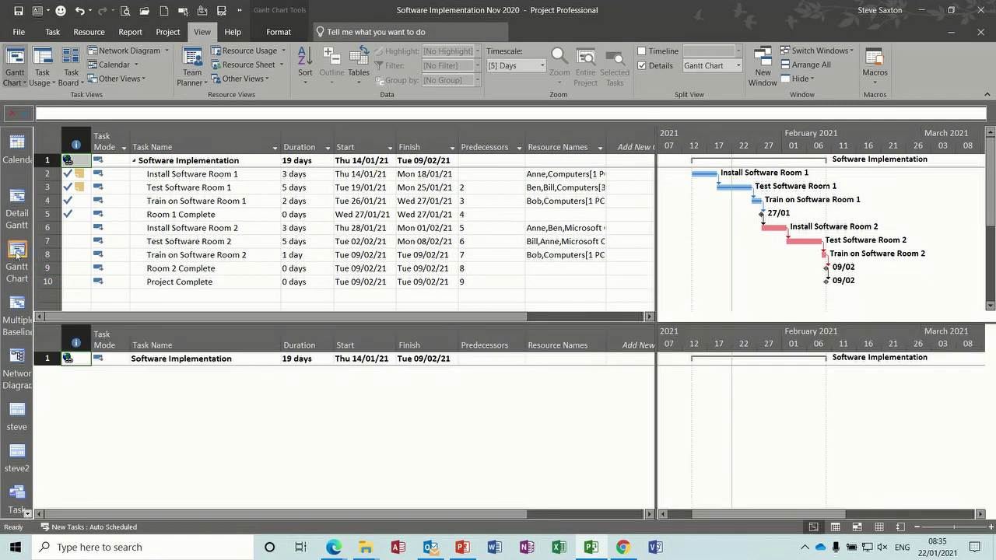
# Show the custom Project Design report in the upper pane and enlarge that pane to reveal the whole chart.
pyautogui.click(212, 216)
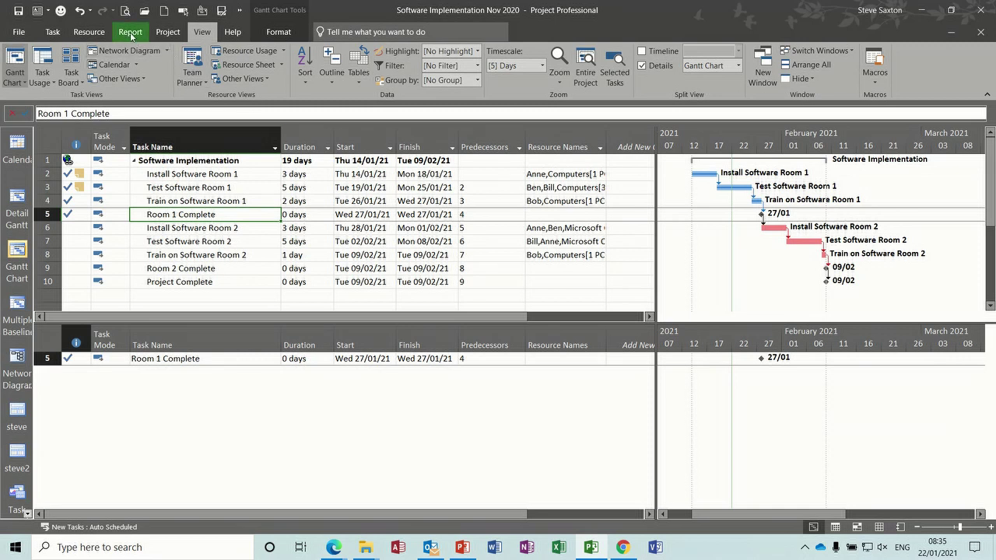
pyautogui.click(131, 33)
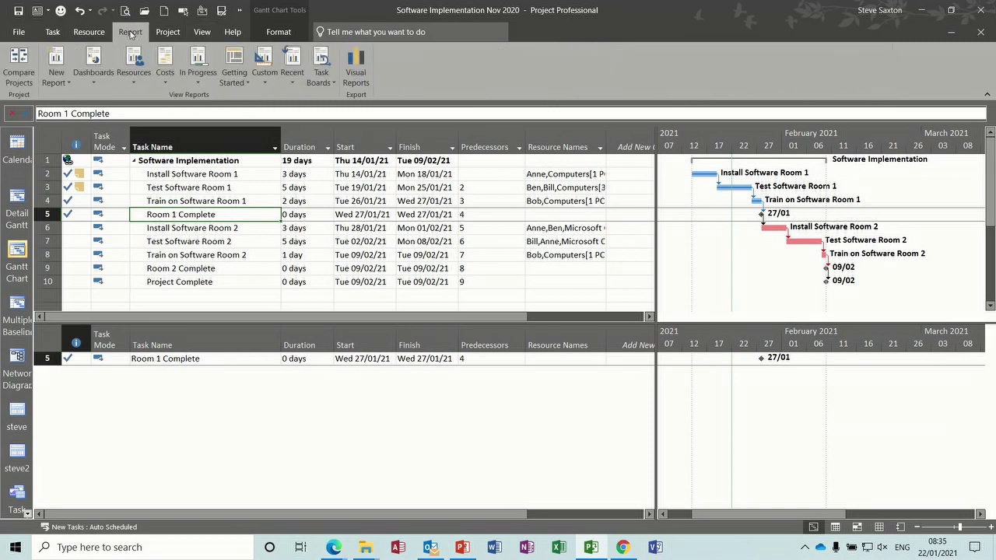
pyautogui.click(267, 81)
pyautogui.click(284, 98)
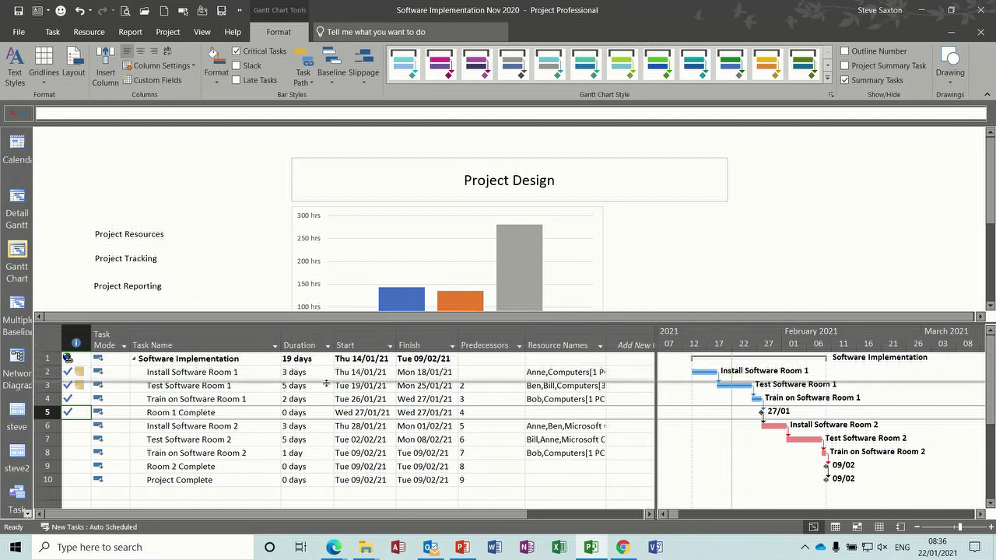
pyautogui.moveTo(327, 316); pyautogui.dragTo(322, 439)
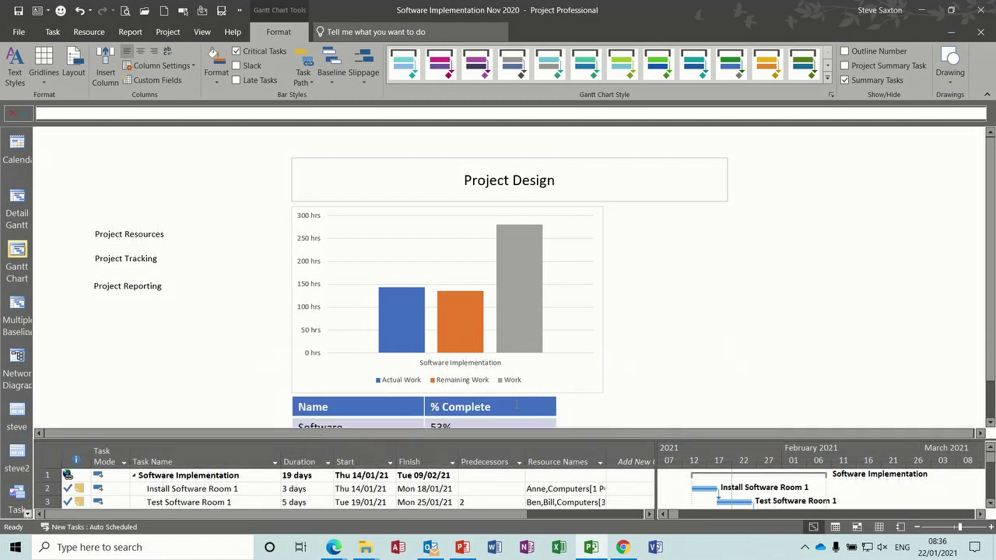
# Move the % Complete table to the right of the work chart, just beneath the Project Design title.
pyautogui.click(574, 413)
pyautogui.click(557, 404)
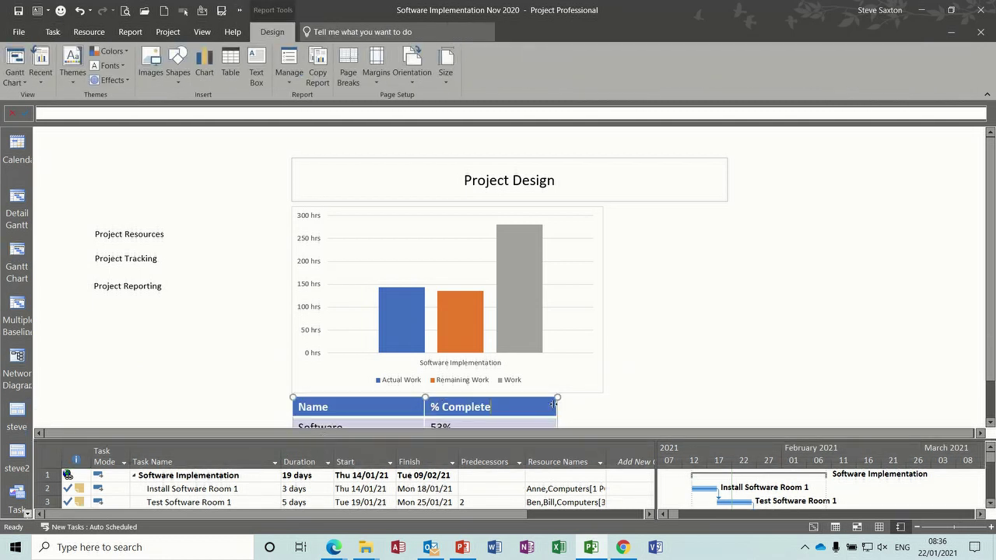
pyautogui.moveTo(559, 406); pyautogui.dragTo(840, 222)
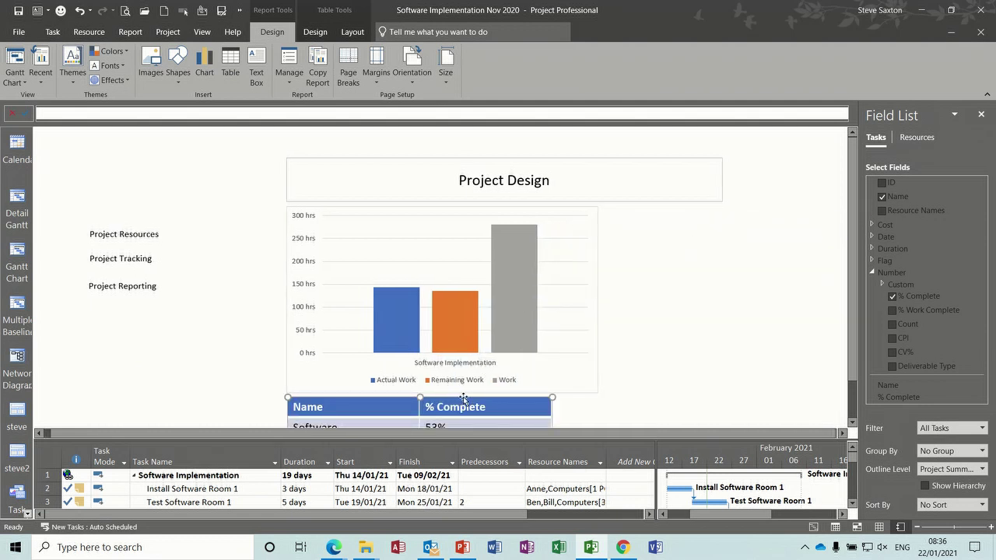
pyautogui.moveTo(464, 397); pyautogui.dragTo(778, 207)
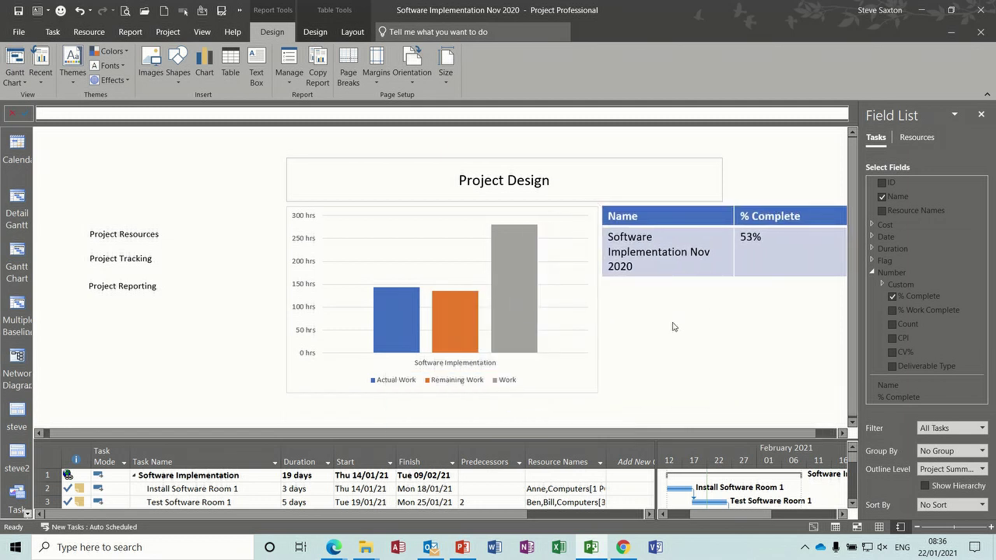
pyautogui.click(674, 327)
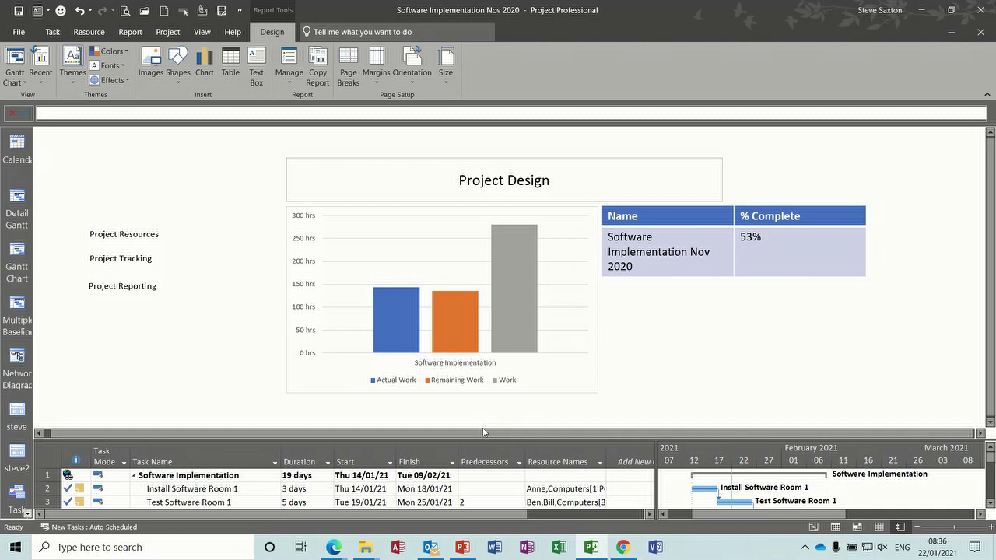
# Collapse the Software Implementation summary task and adjust the split so the full chart shows above the Gantt Chart.
pyautogui.moveTo(482, 439); pyautogui.dragTo(482, 392)
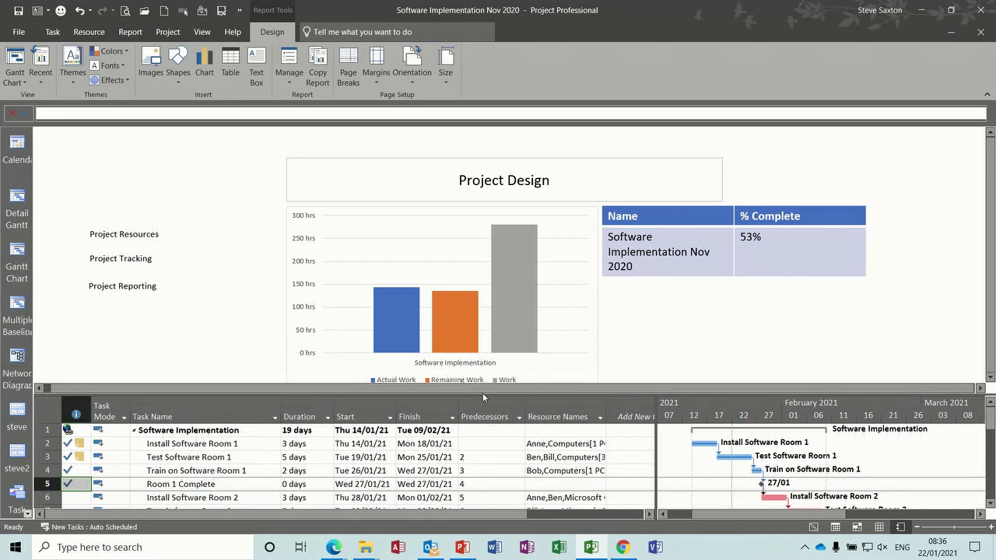
pyautogui.click(134, 432)
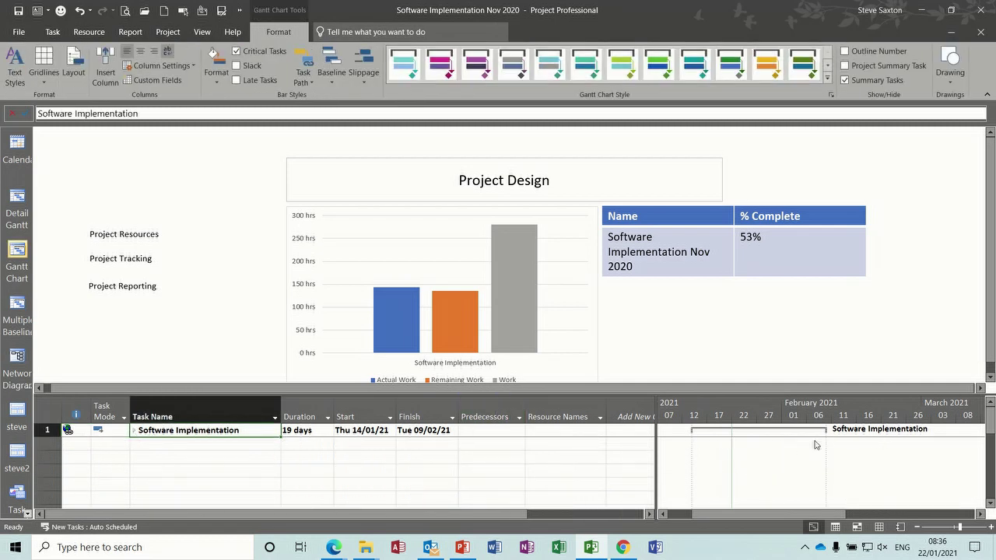
pyautogui.click(134, 432)
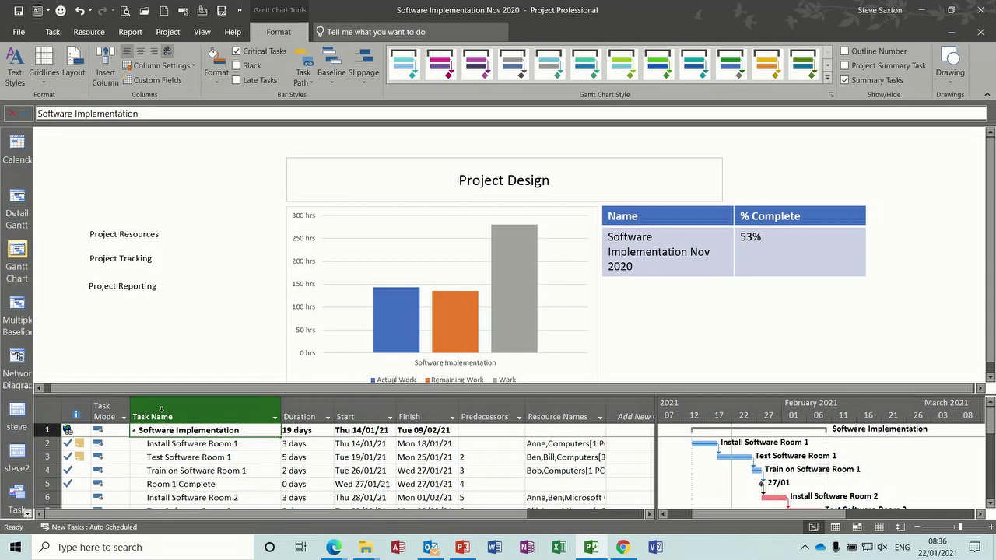
pyautogui.click(134, 430)
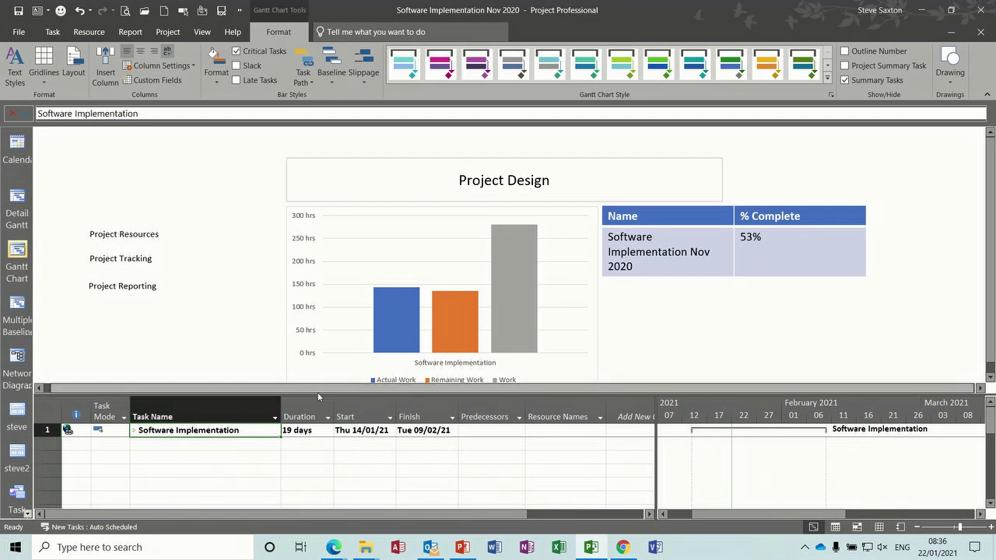
pyautogui.moveTo(318, 397); pyautogui.dragTo(318, 409)
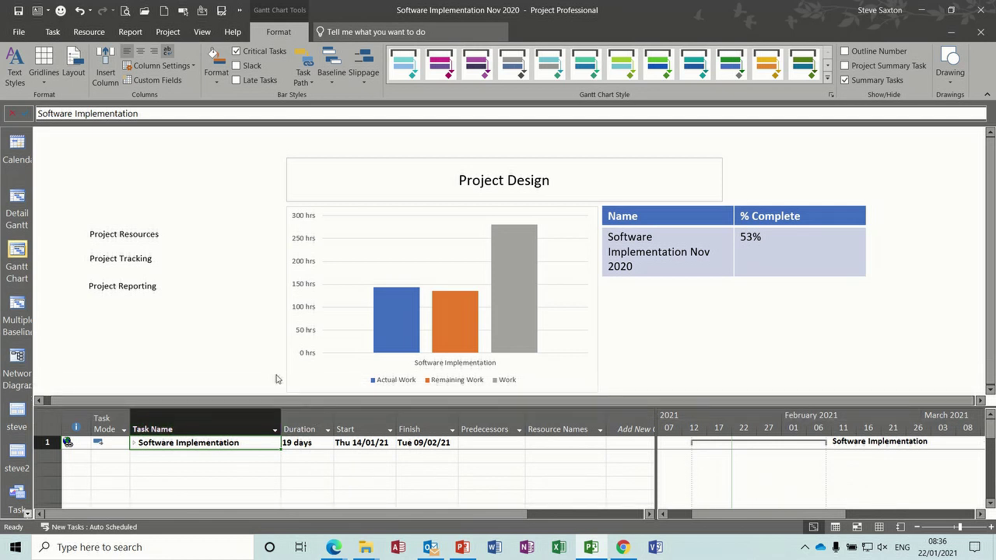
# Save the combined report and Gantt Chart layout as a new view named Project Start, with the Gantt pane active.
pyautogui.click(229, 297)
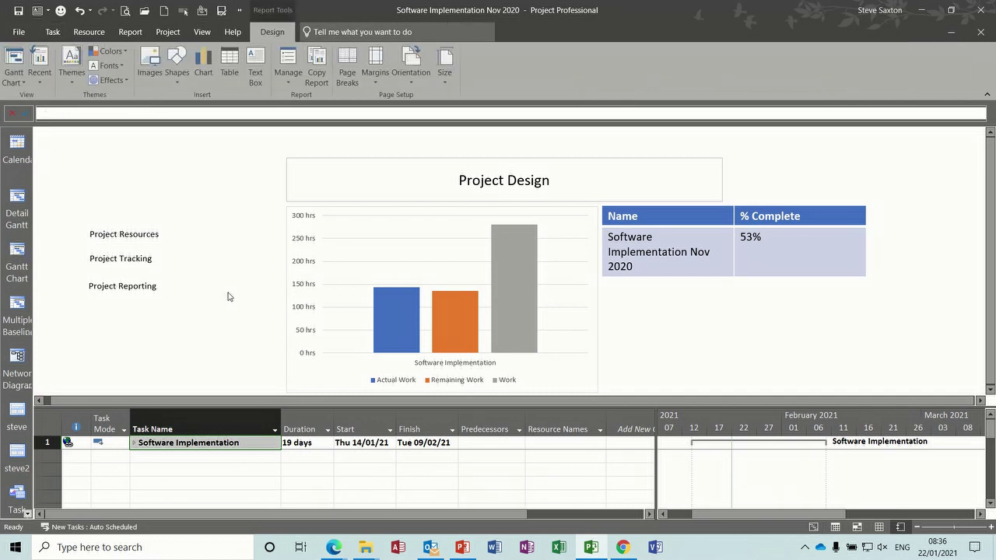
pyautogui.click(203, 32)
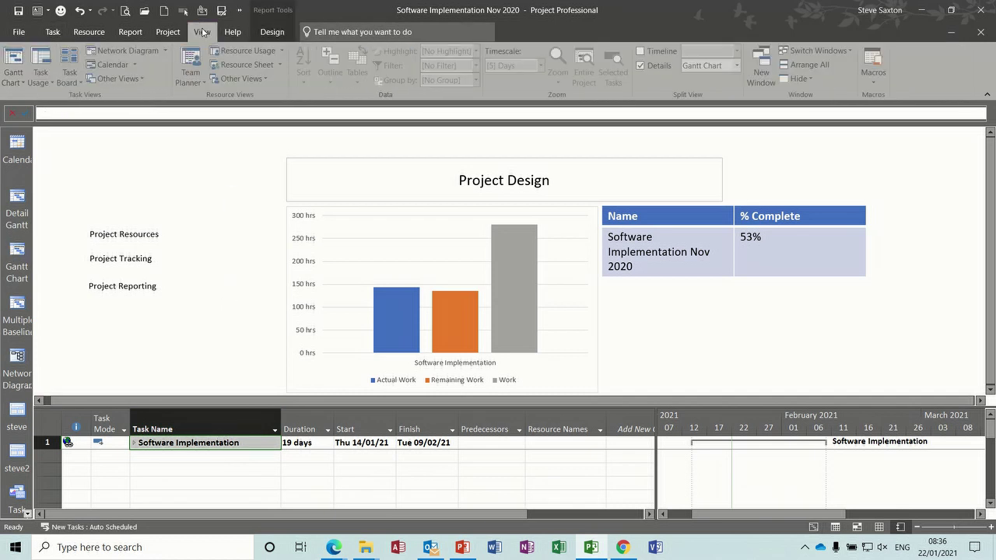
pyautogui.click(266, 79)
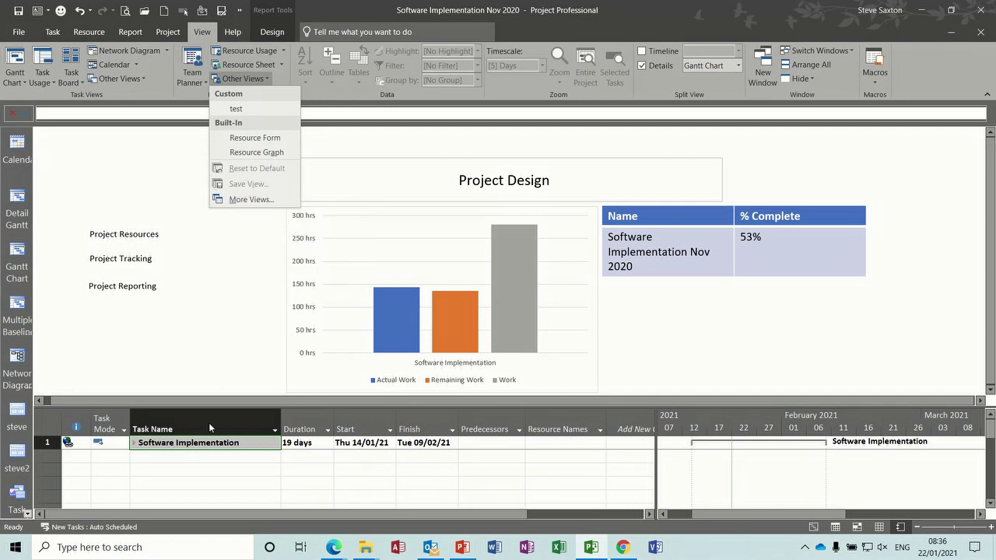
pyautogui.click(195, 470)
pyautogui.click(195, 470)
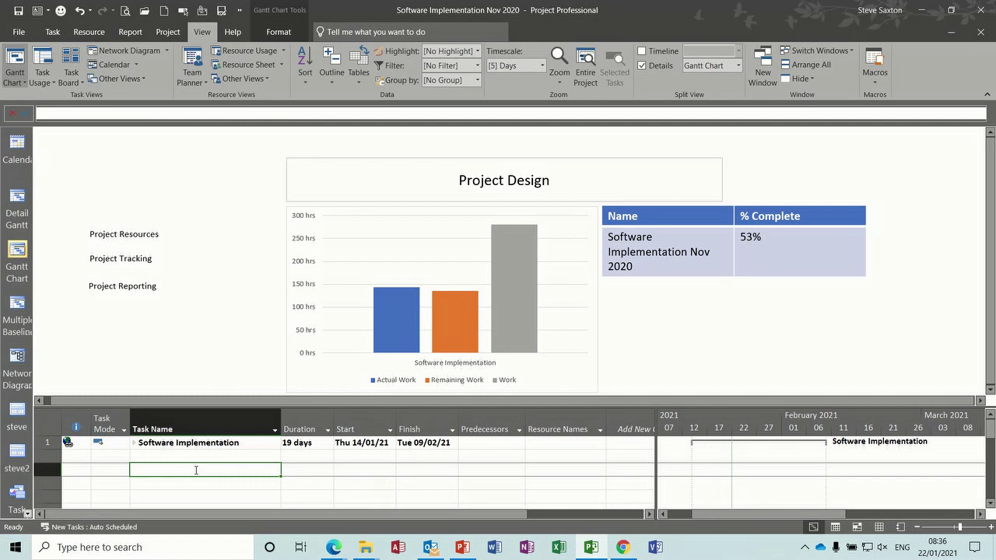
pyautogui.click(241, 79)
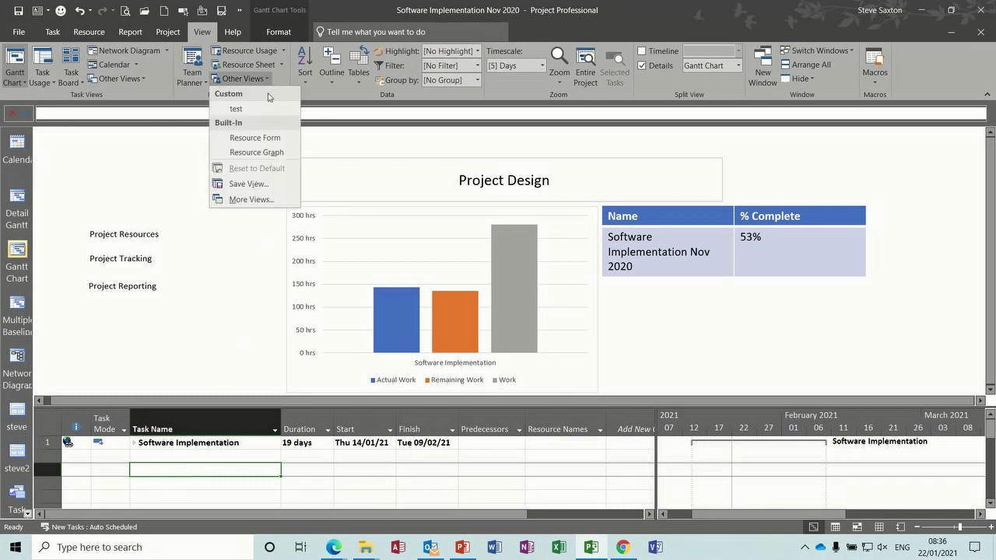
pyautogui.click(249, 184)
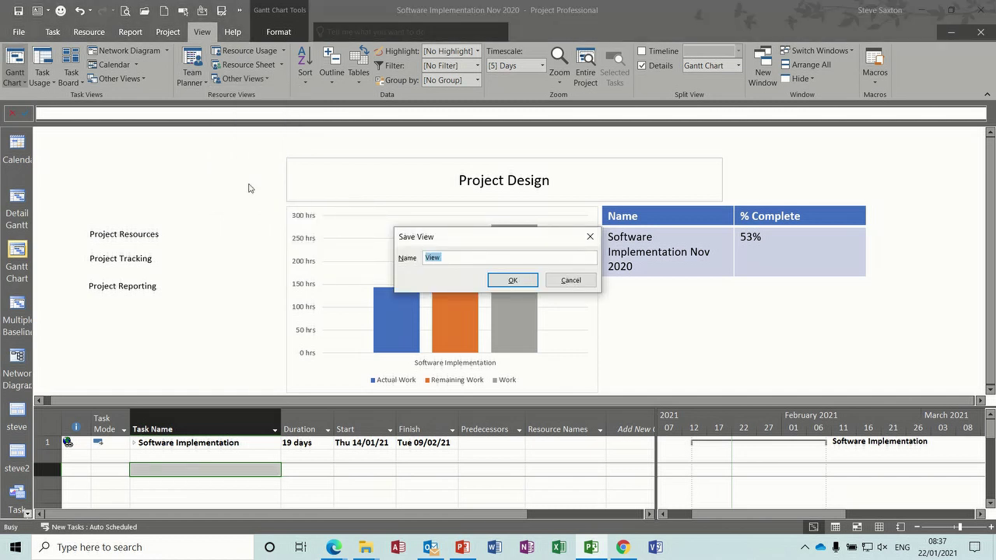
pyautogui.write('Project Start')
pyautogui.click(511, 281)
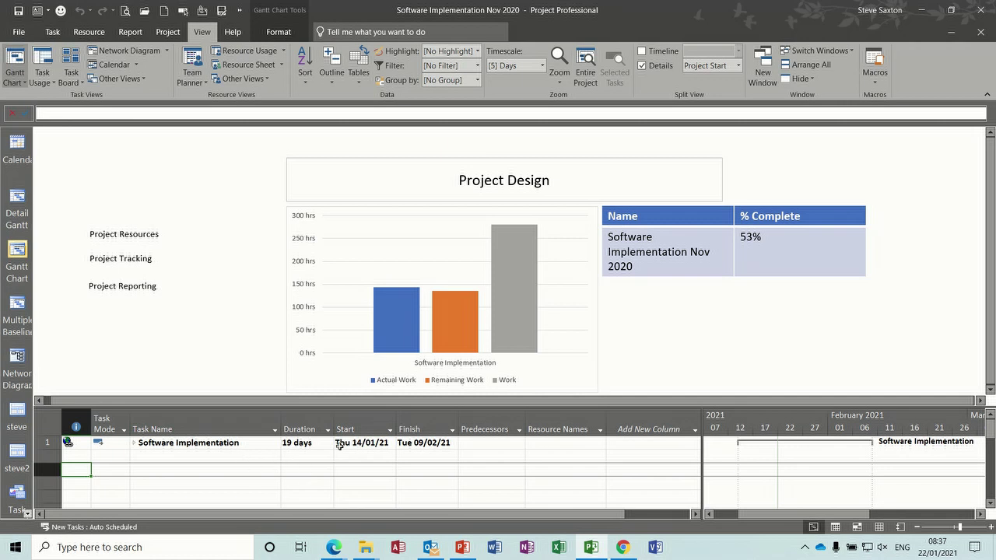
# Copy the Project Start view from the Software Implementation Nov 2020 project into Global.MPT with the Organizer.
pyautogui.click(267, 79)
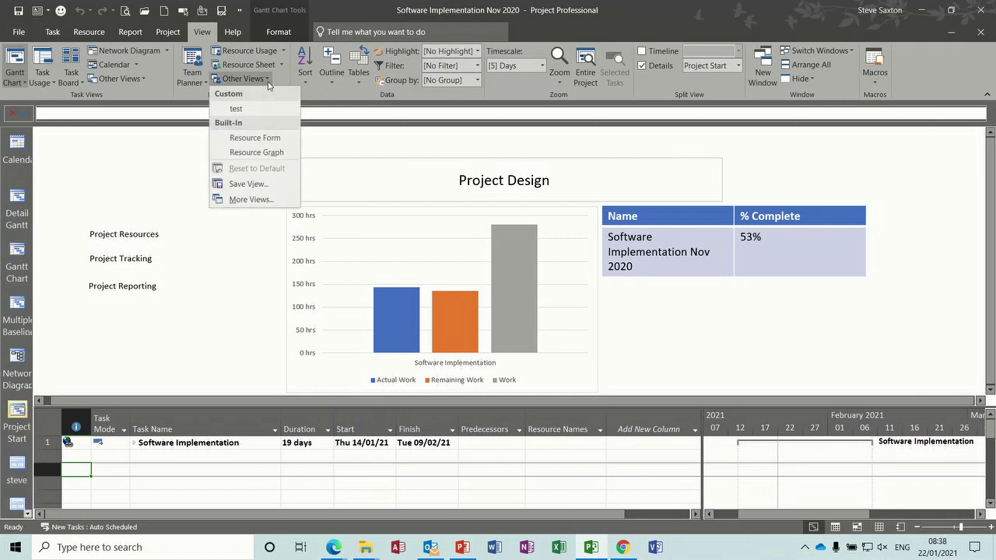
pyautogui.click(250, 200)
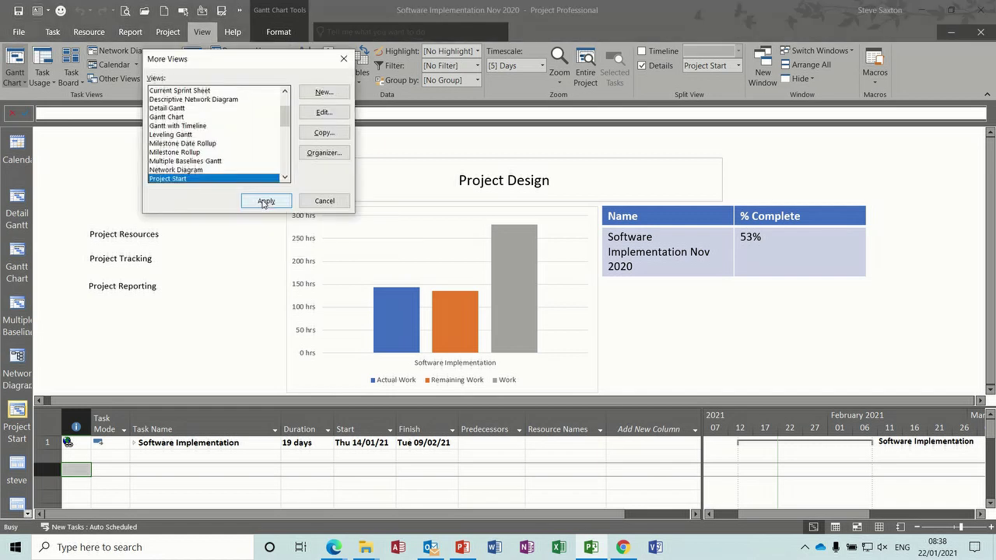
pyautogui.click(323, 156)
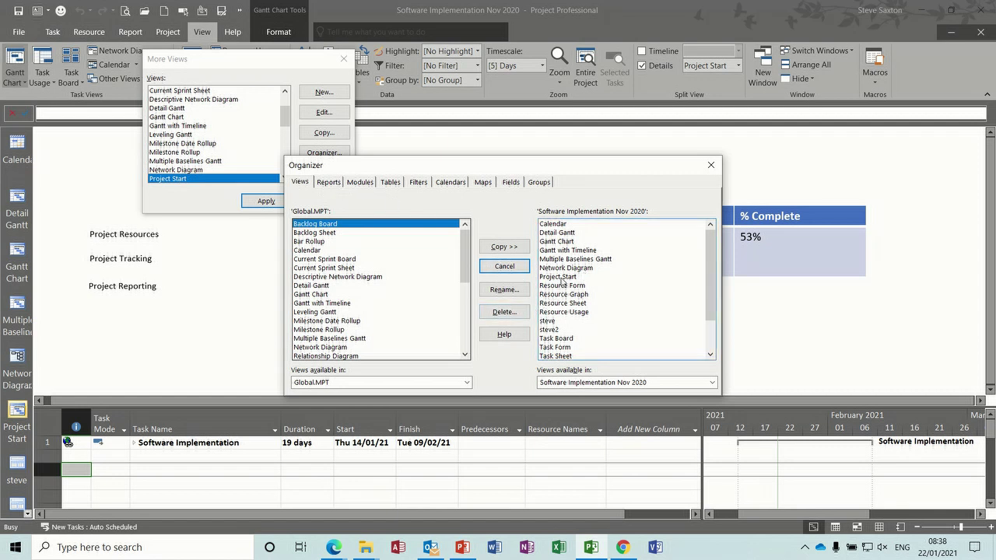
pyautogui.click(562, 278)
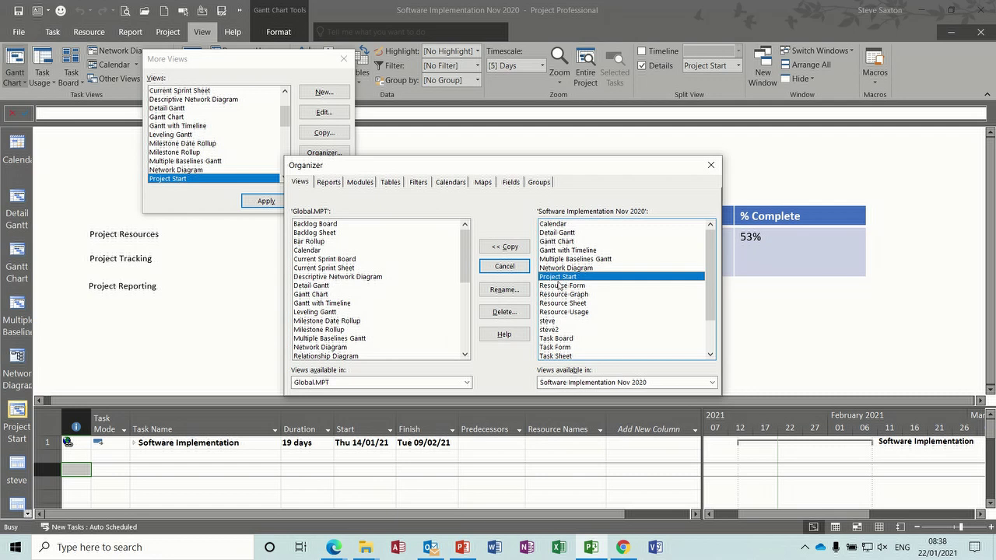
pyautogui.click(504, 246)
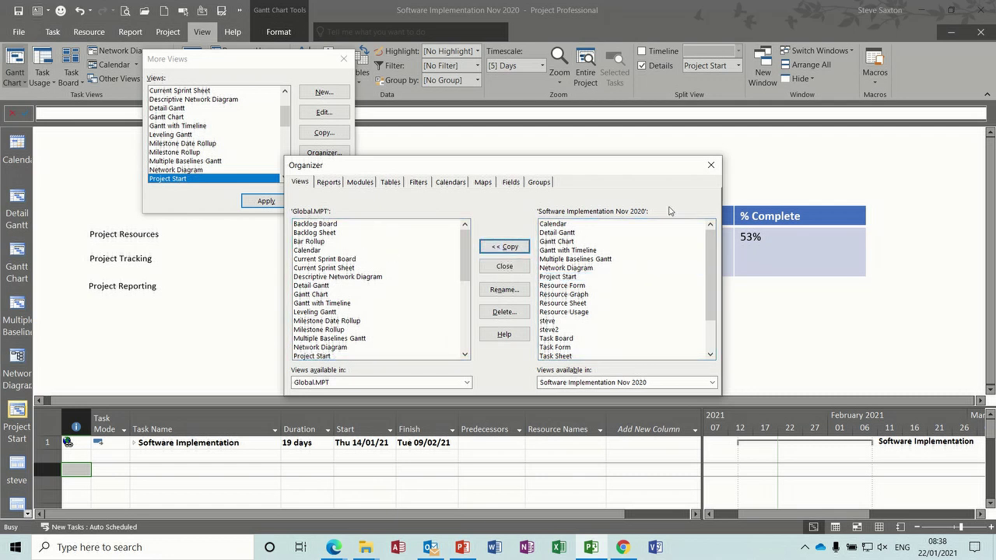
pyautogui.click(711, 165)
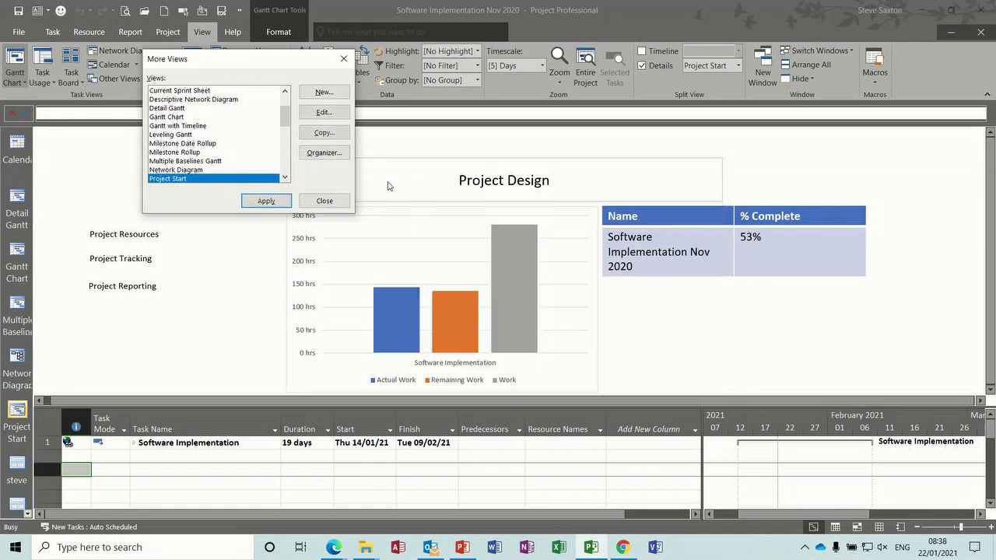
pyautogui.click(326, 202)
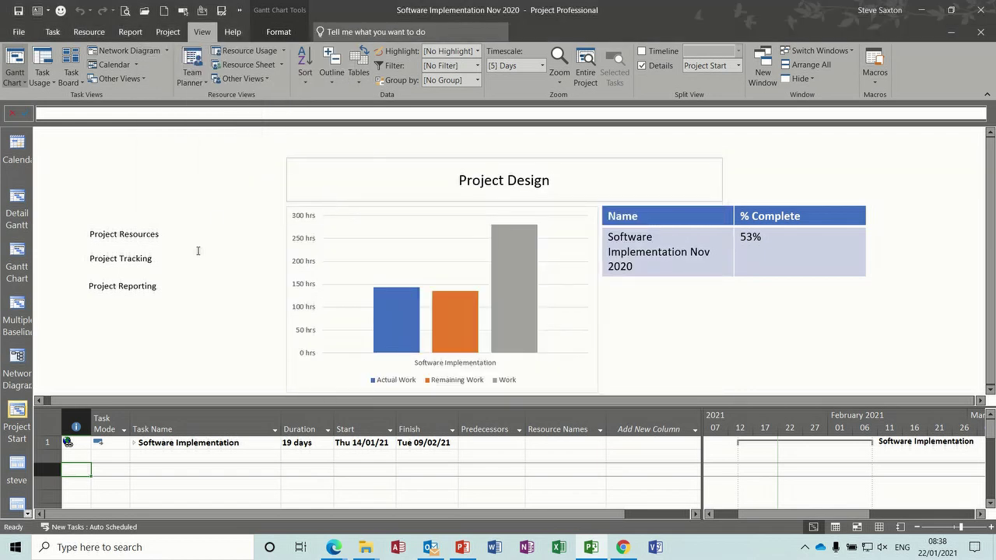
# Set Project Start as the default project view in the general program options.
pyautogui.click(20, 32)
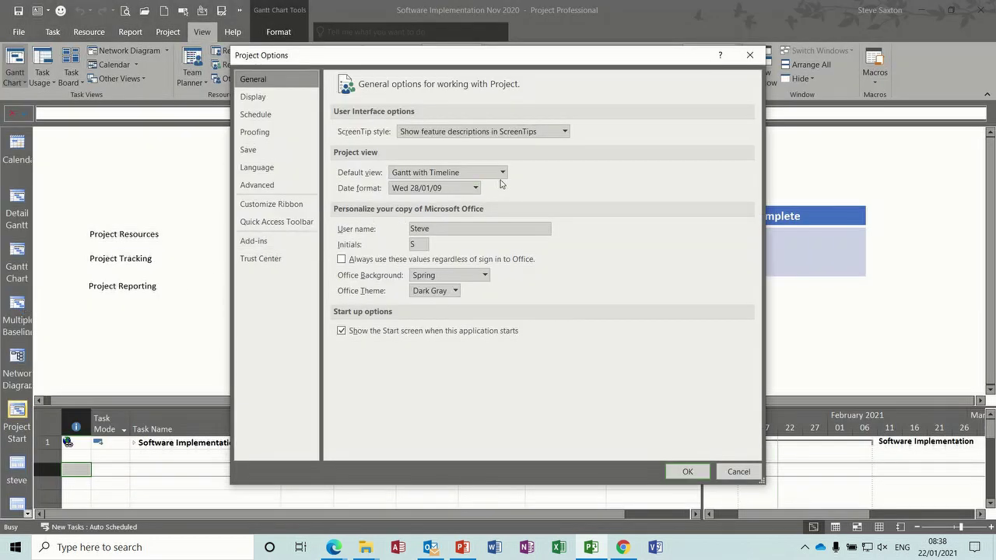
pyautogui.click(503, 173)
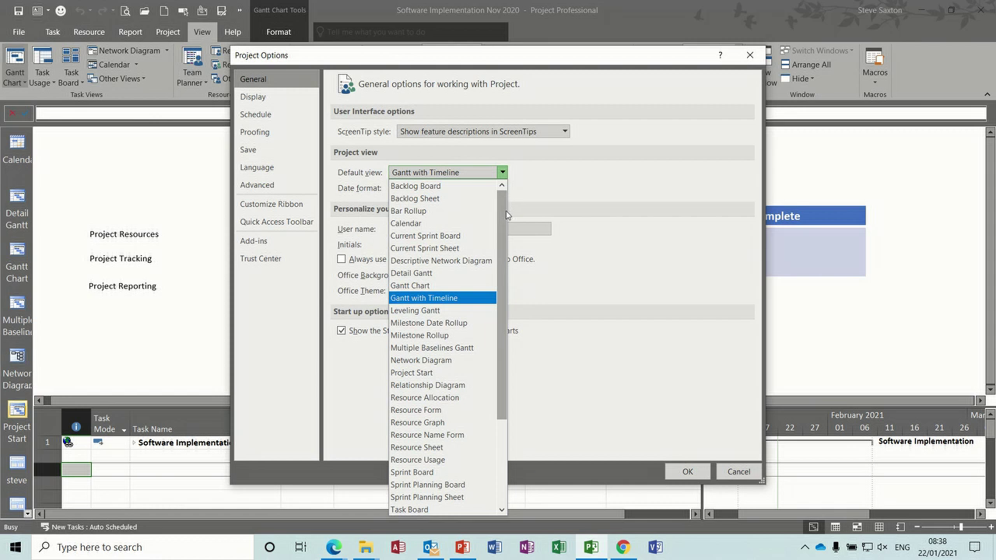
pyautogui.moveTo(503, 284); pyautogui.dragTo(502, 298)
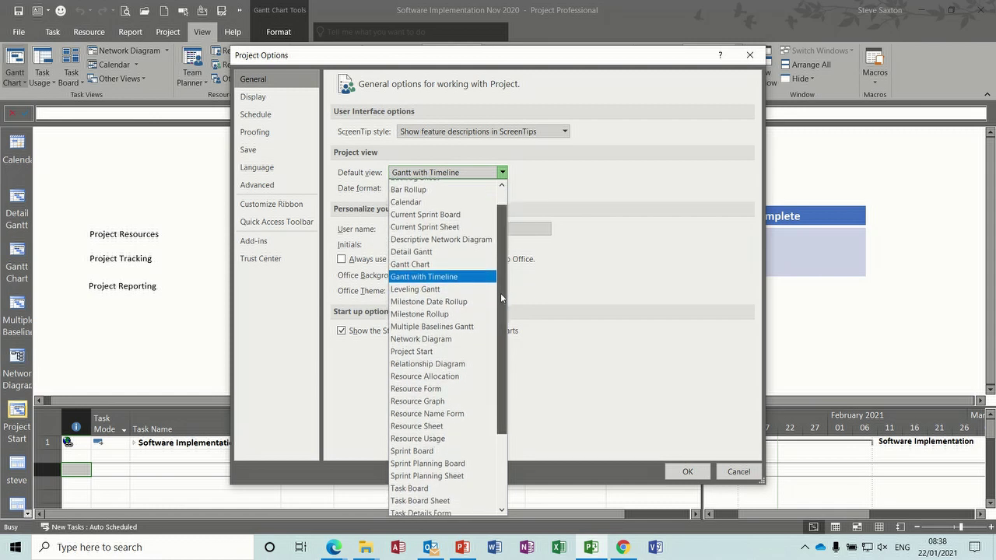
pyautogui.click(413, 351)
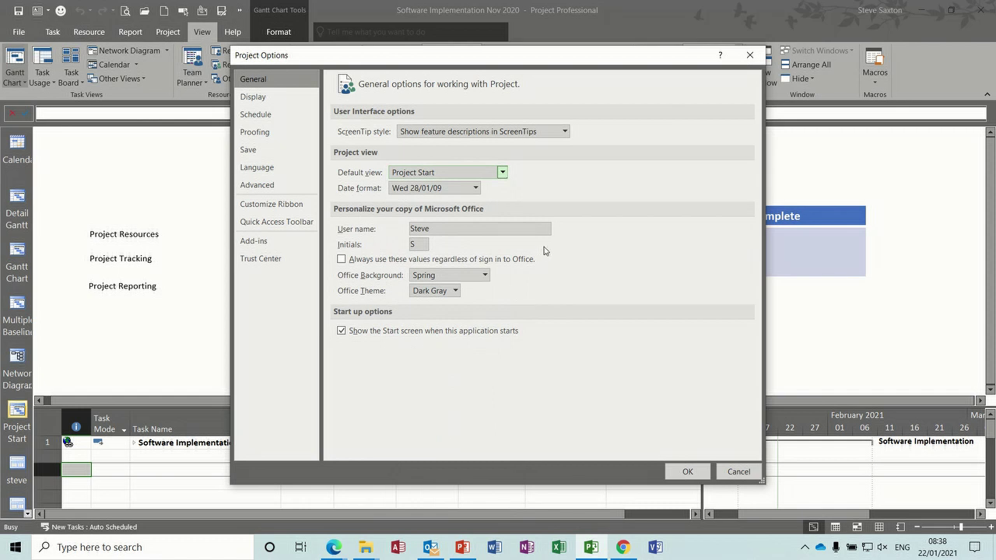
pyautogui.click(690, 472)
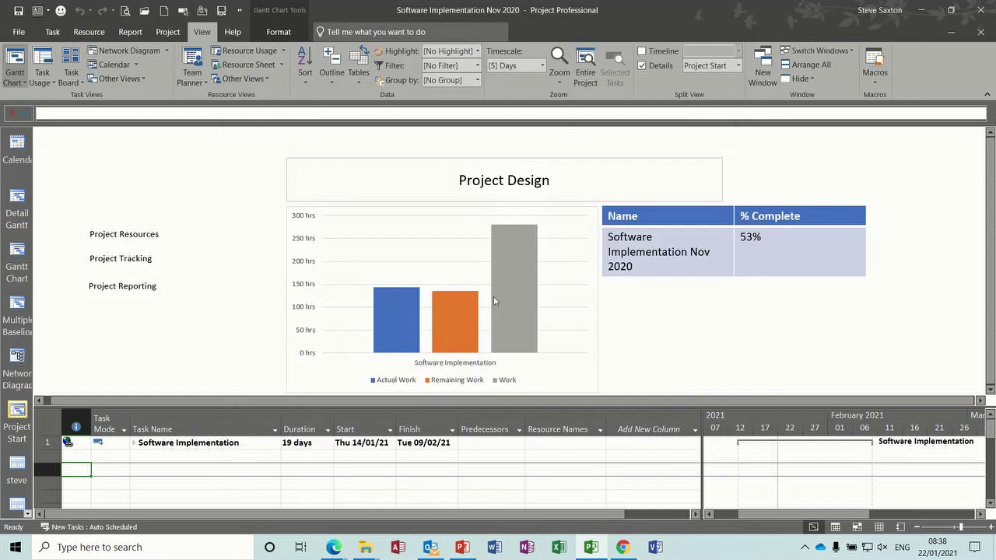
# Close the Software Implementation Nov 2020 project and save its changes.
pyautogui.hotkey('alt', 'F4')
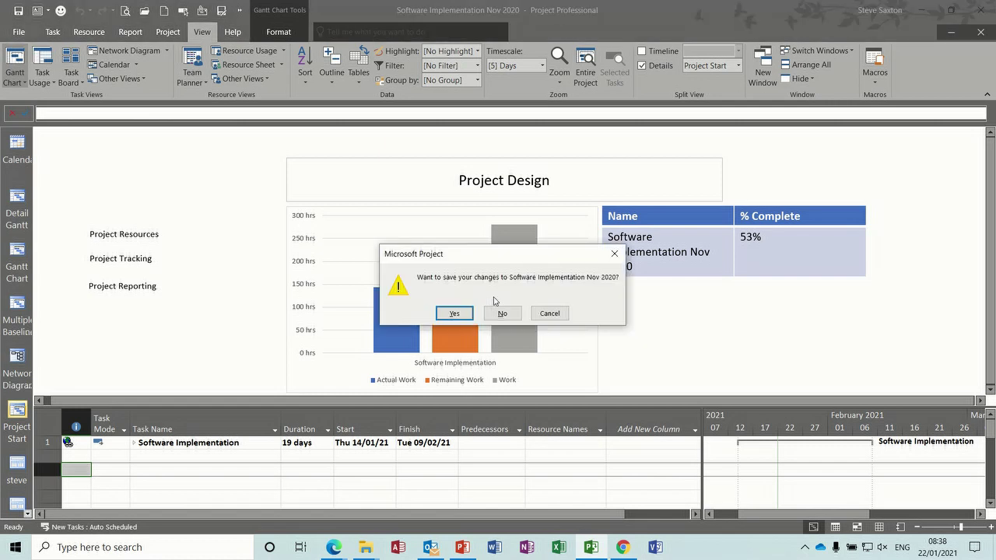
pyautogui.click(454, 313)
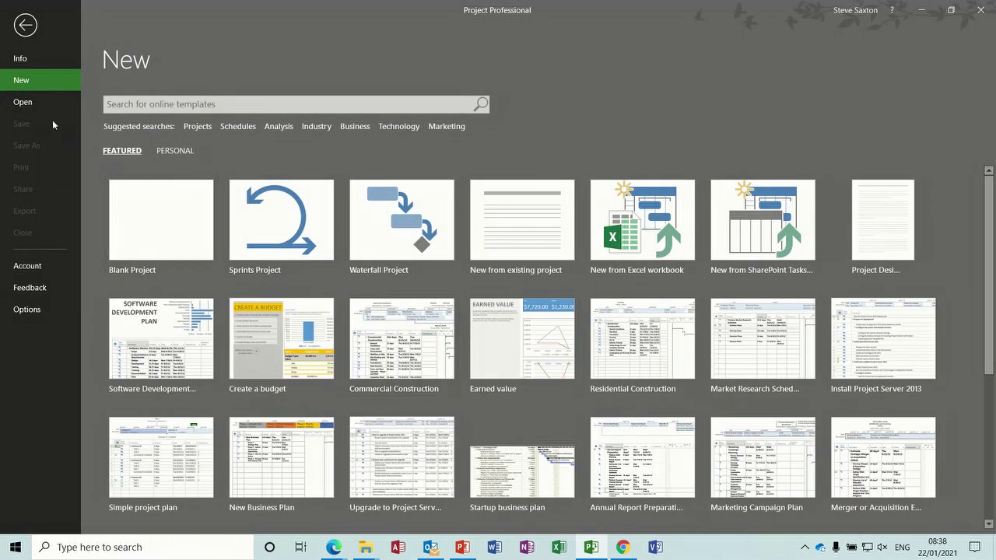
# Reopen Software Implementation Nov 2020.mpp and enlarge the report pane to show the whole work chart above the Gantt Chart.
pyautogui.click(31, 106)
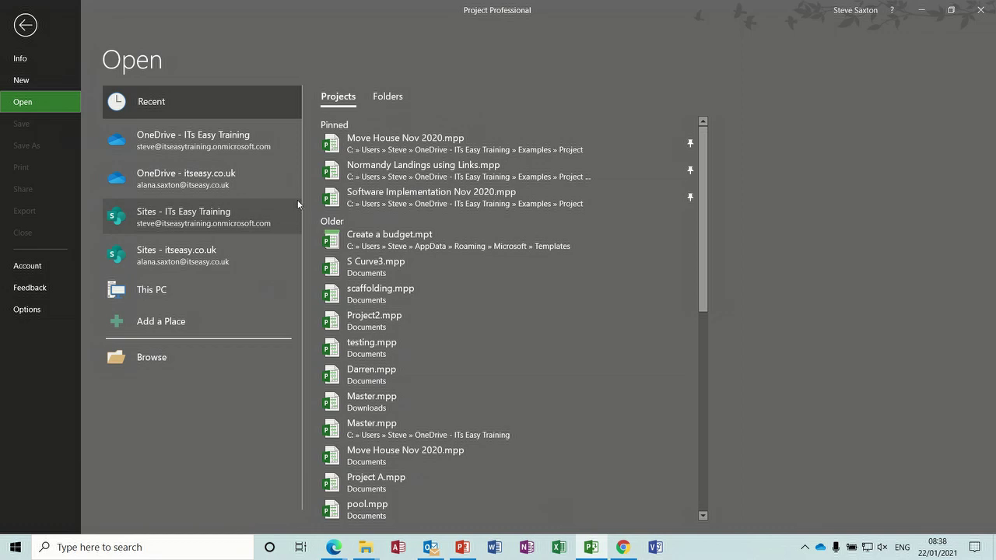
pyautogui.click(429, 204)
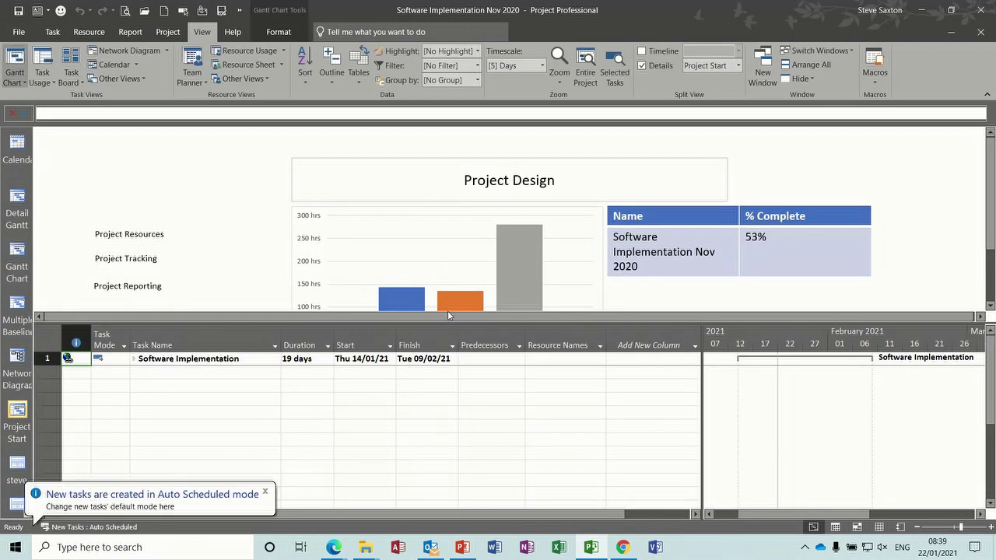
pyautogui.moveTo(447, 323); pyautogui.dragTo(457, 392)
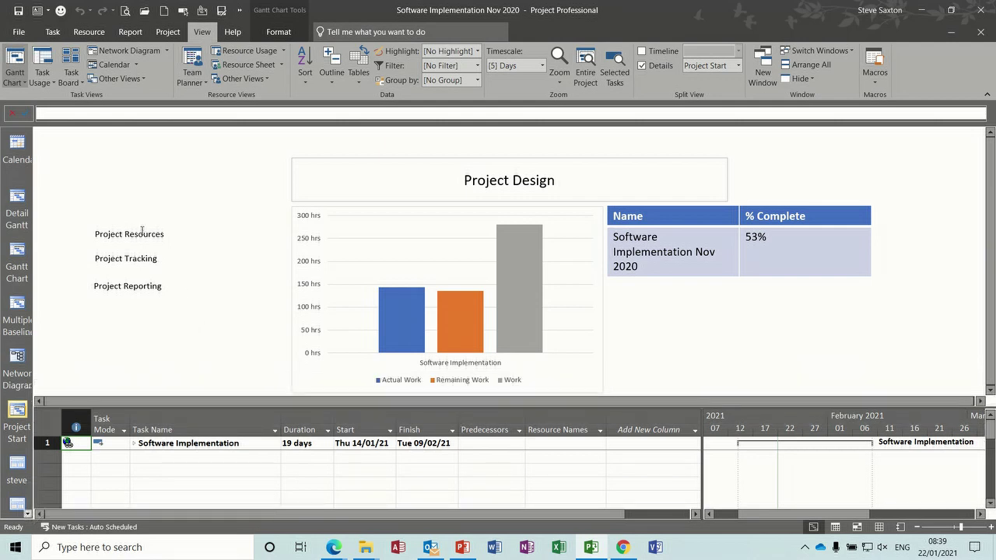
# Test the Project Resources link on the report, and return to the custom Project Design report.
pyautogui.click(142, 232)
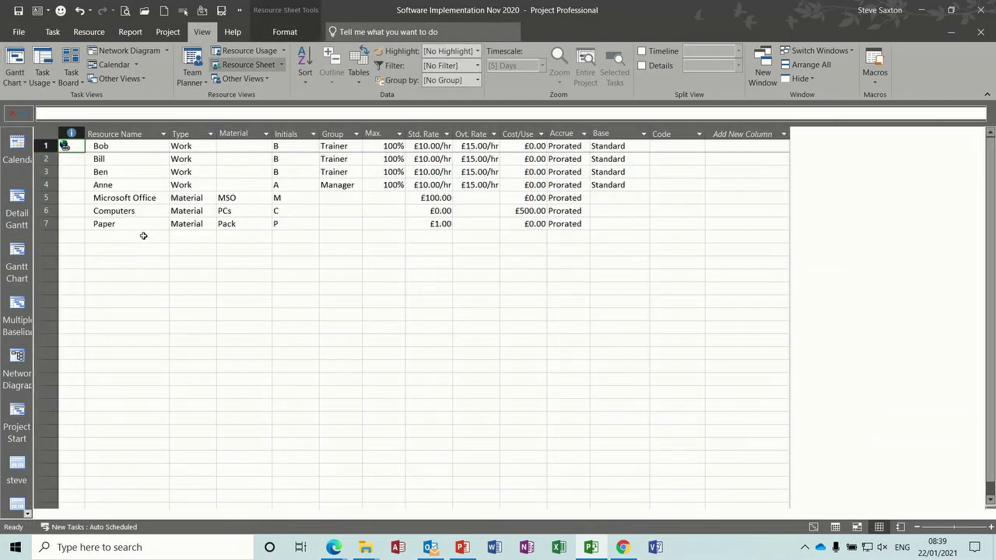
pyautogui.click(239, 12)
pyautogui.click(250, 33)
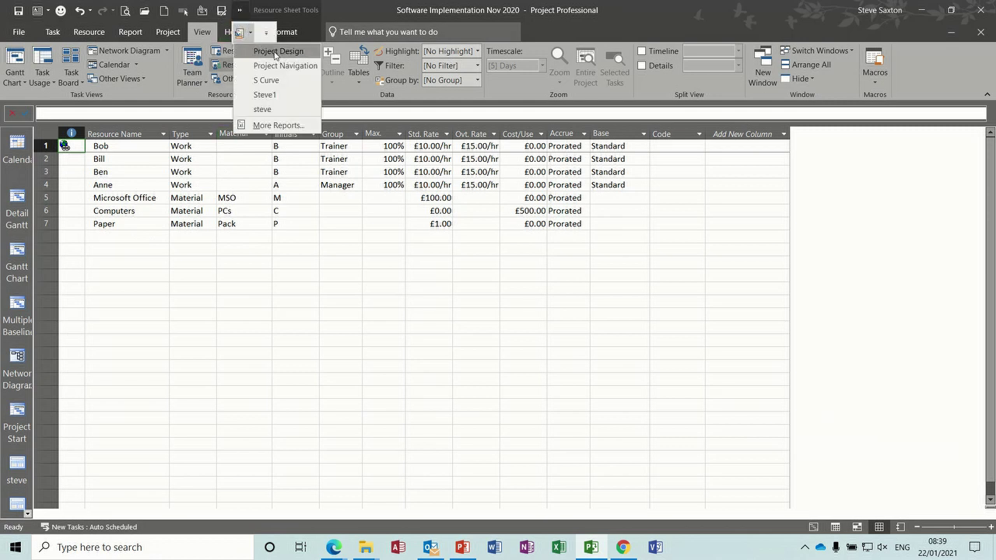
pyautogui.click(279, 52)
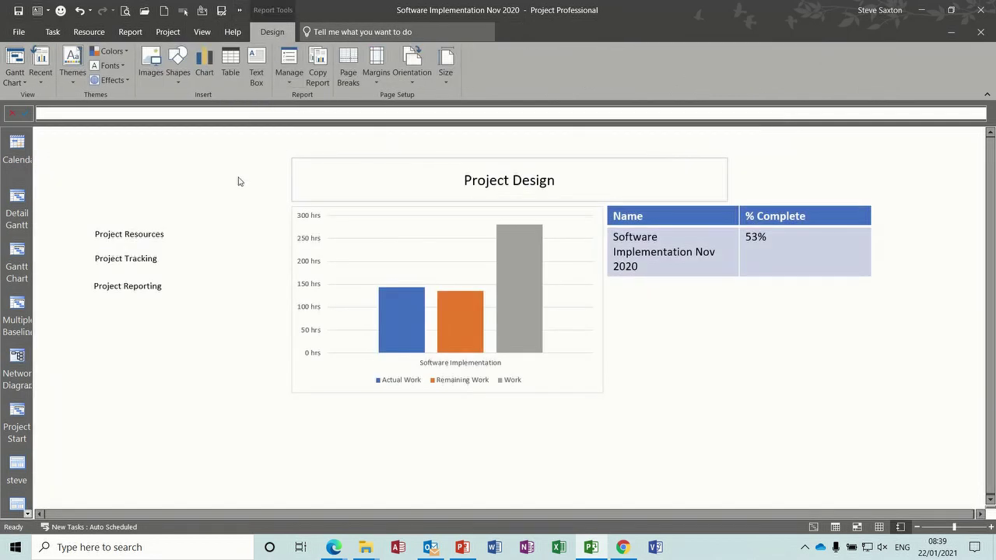
# Follow the Project Tracking link, expand the Software Implementation summary task to view its subtasks, and return to the Project Design report.
pyautogui.click(143, 257)
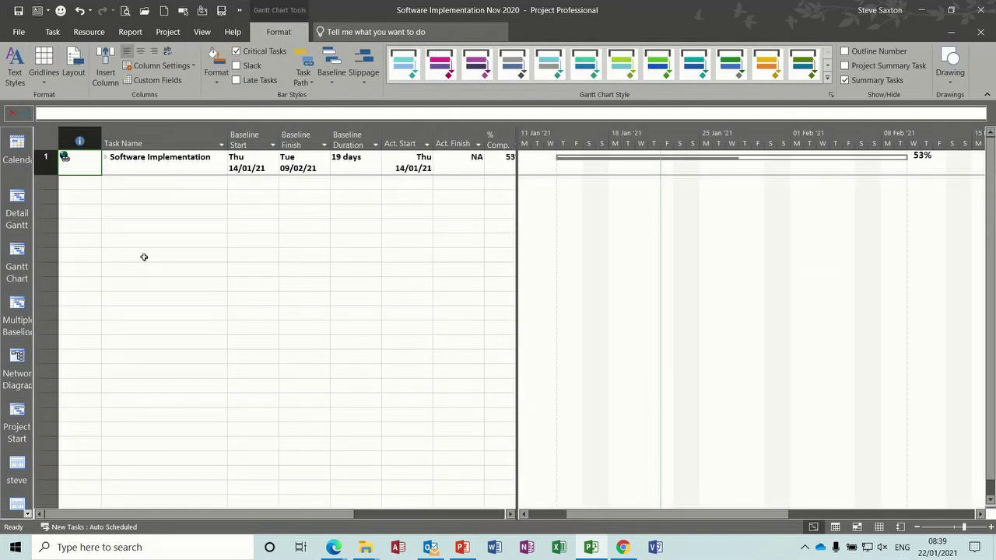
pyautogui.click(105, 158)
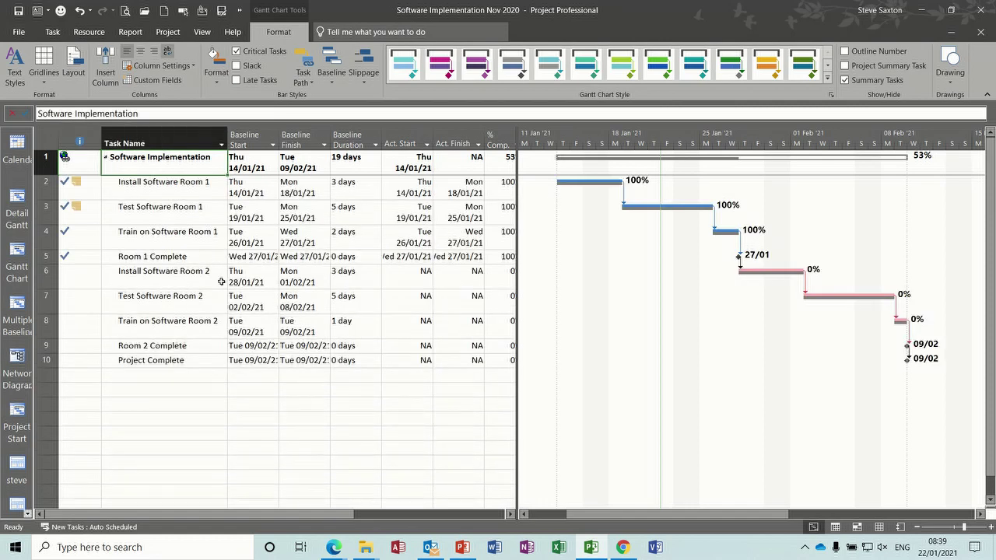
pyautogui.click(239, 10)
pyautogui.click(249, 34)
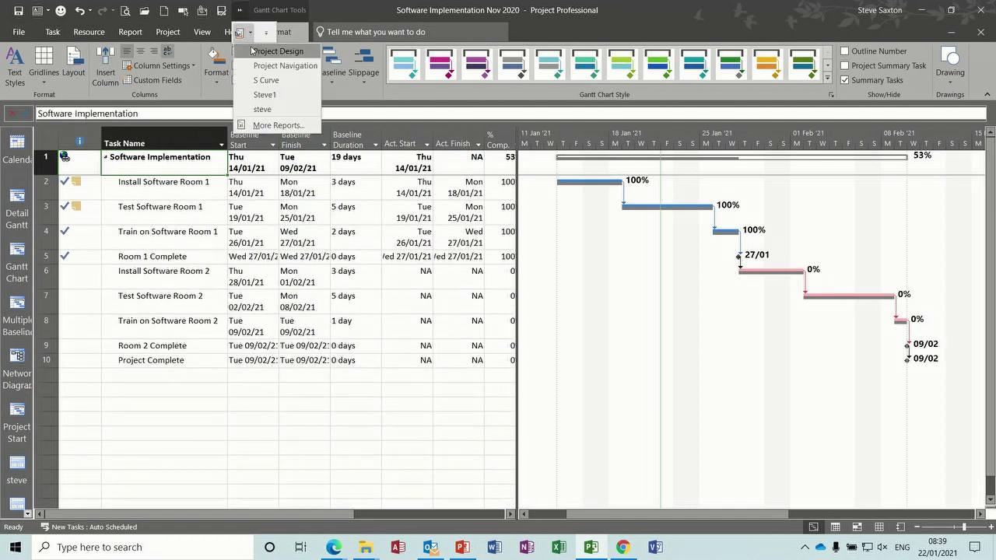
pyautogui.click(257, 50)
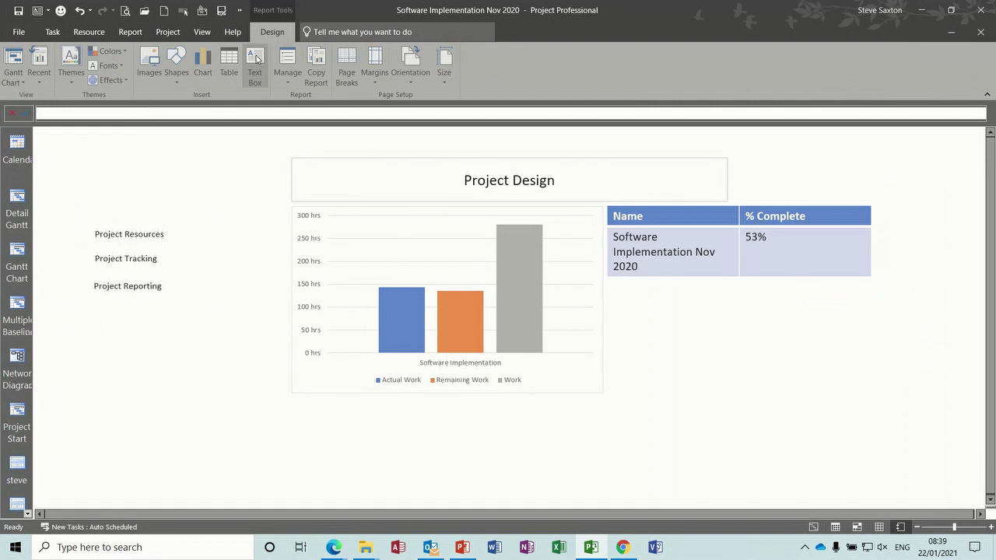
# Test the Project Reporting link on the Project Design report, and open the custom Project Navigation report.
pyautogui.click(155, 287)
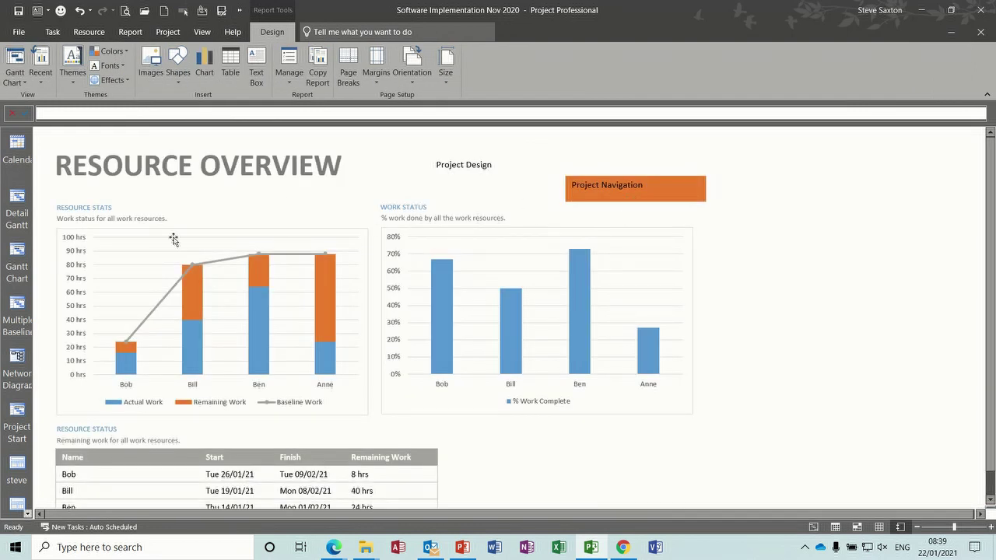
pyautogui.click(238, 13)
pyautogui.click(250, 32)
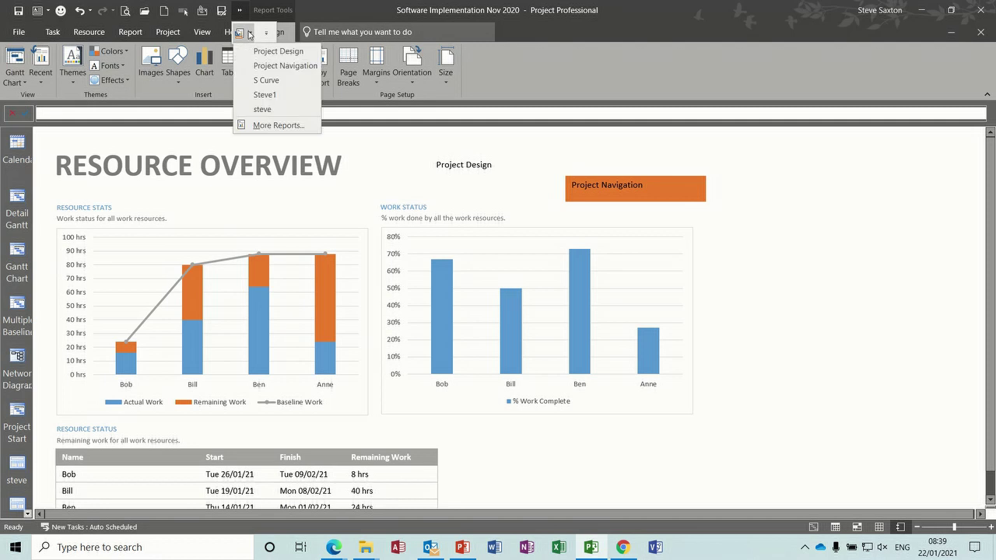
pyautogui.click(268, 67)
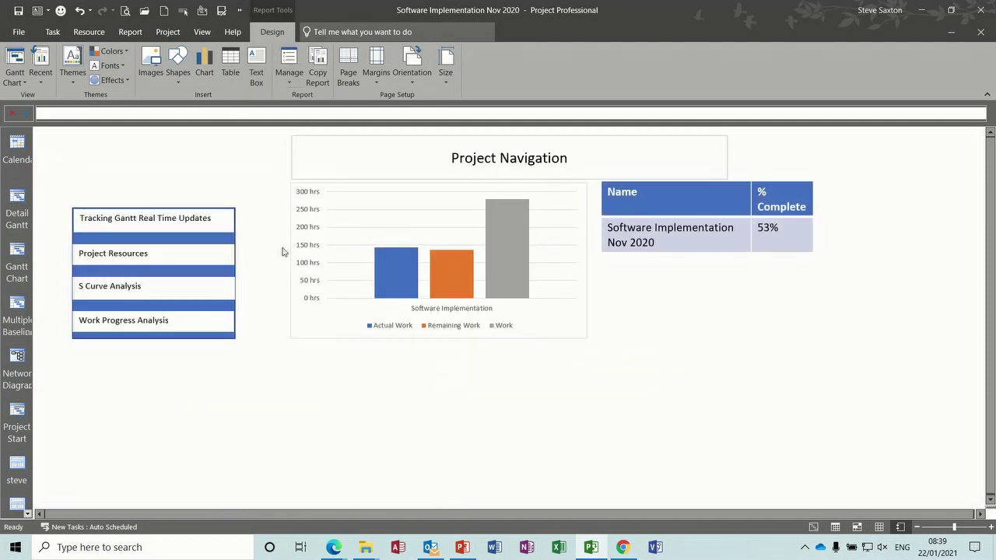